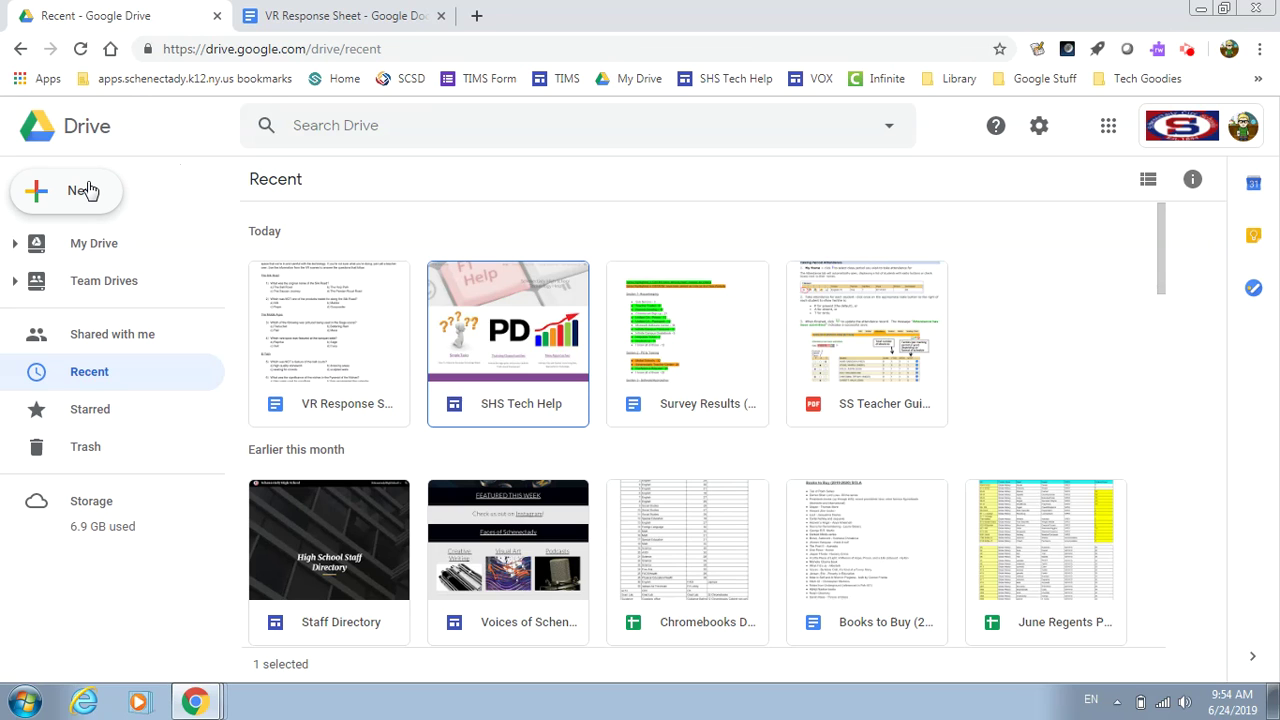
{"action": "left_click", "coordinate": [82, 191]}
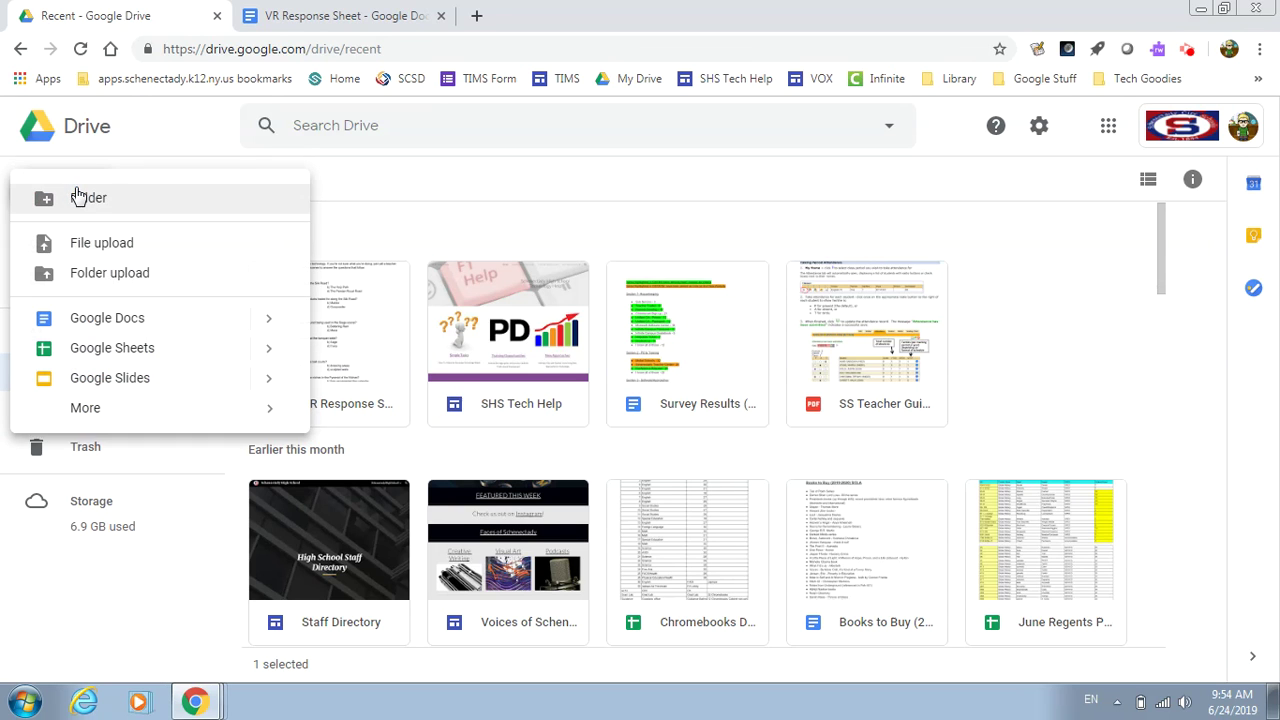
{"action": "mouse_move", "coordinate": [91, 406]}
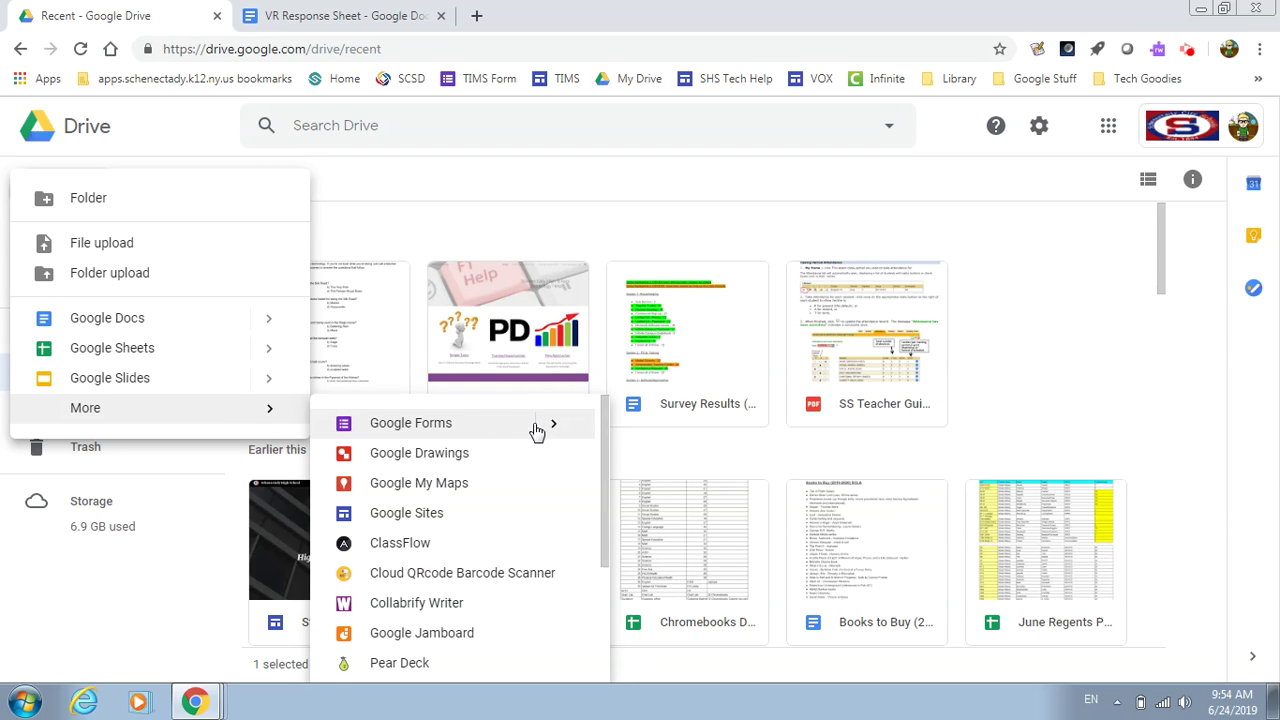
{"action": "left_click", "coordinate": [403, 426]}
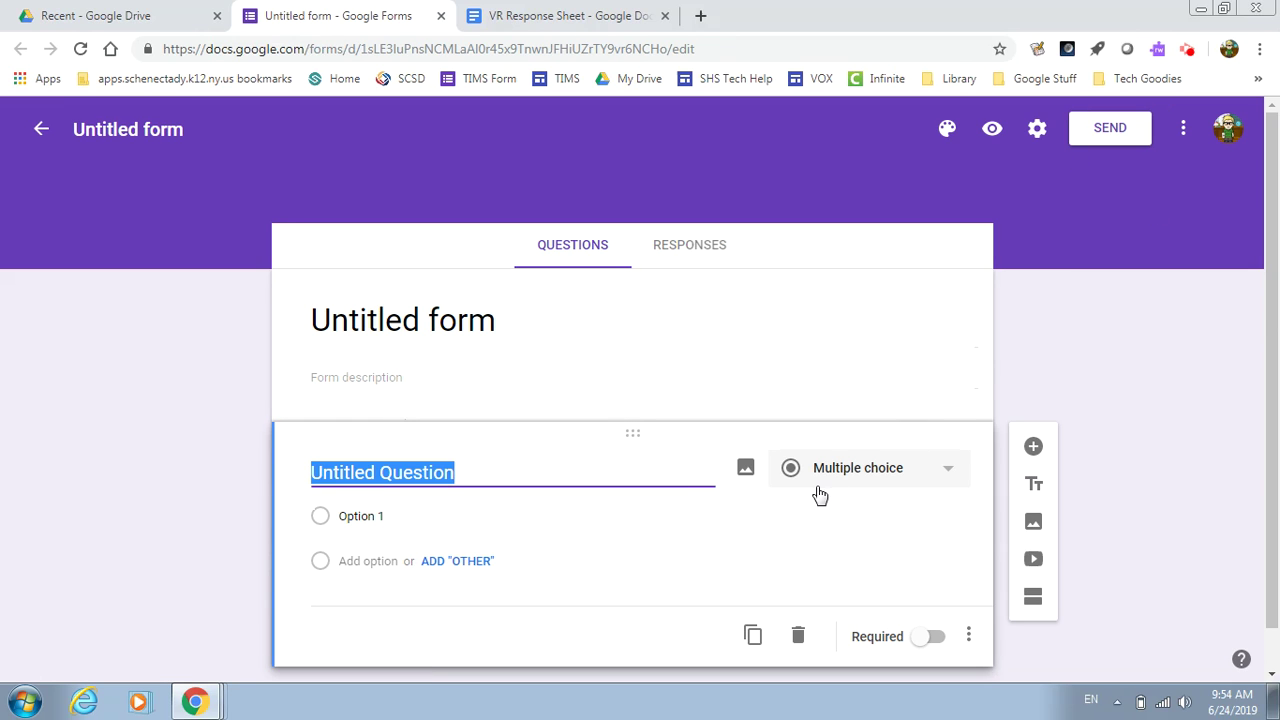
{"action": "left_click", "coordinate": [952, 477]}
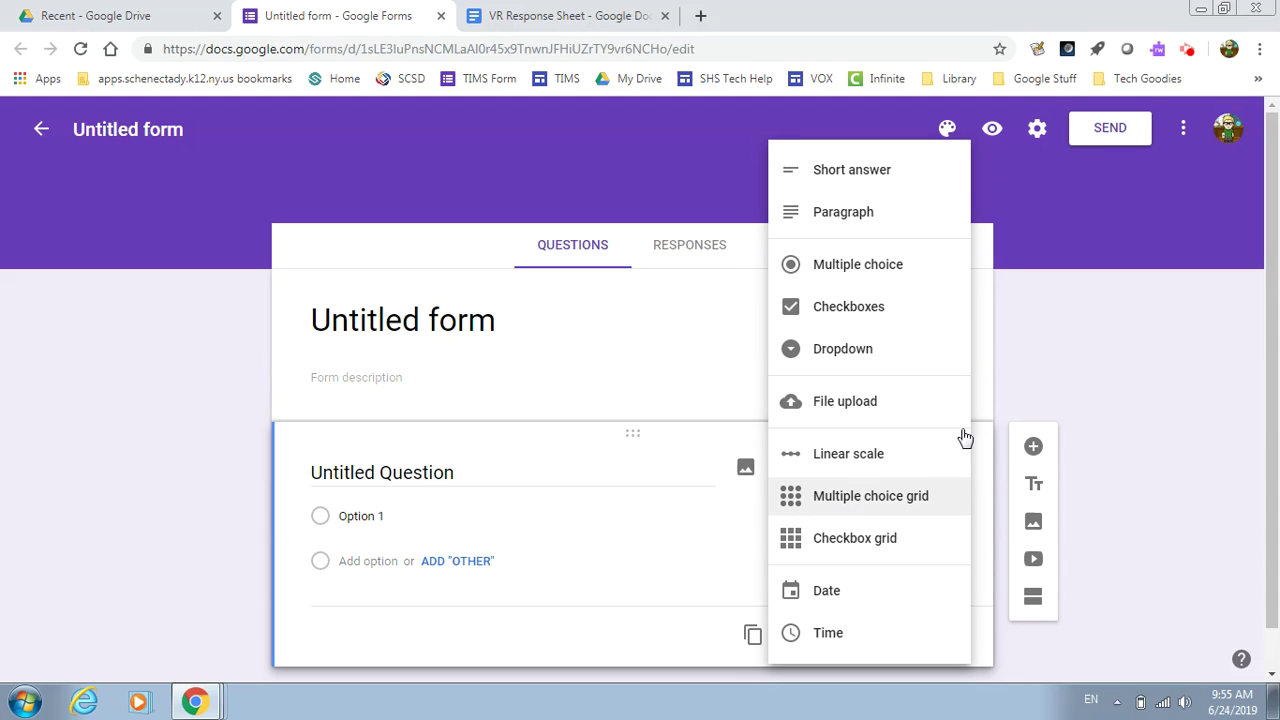
{"action": "left_click", "coordinate": [1069, 386]}
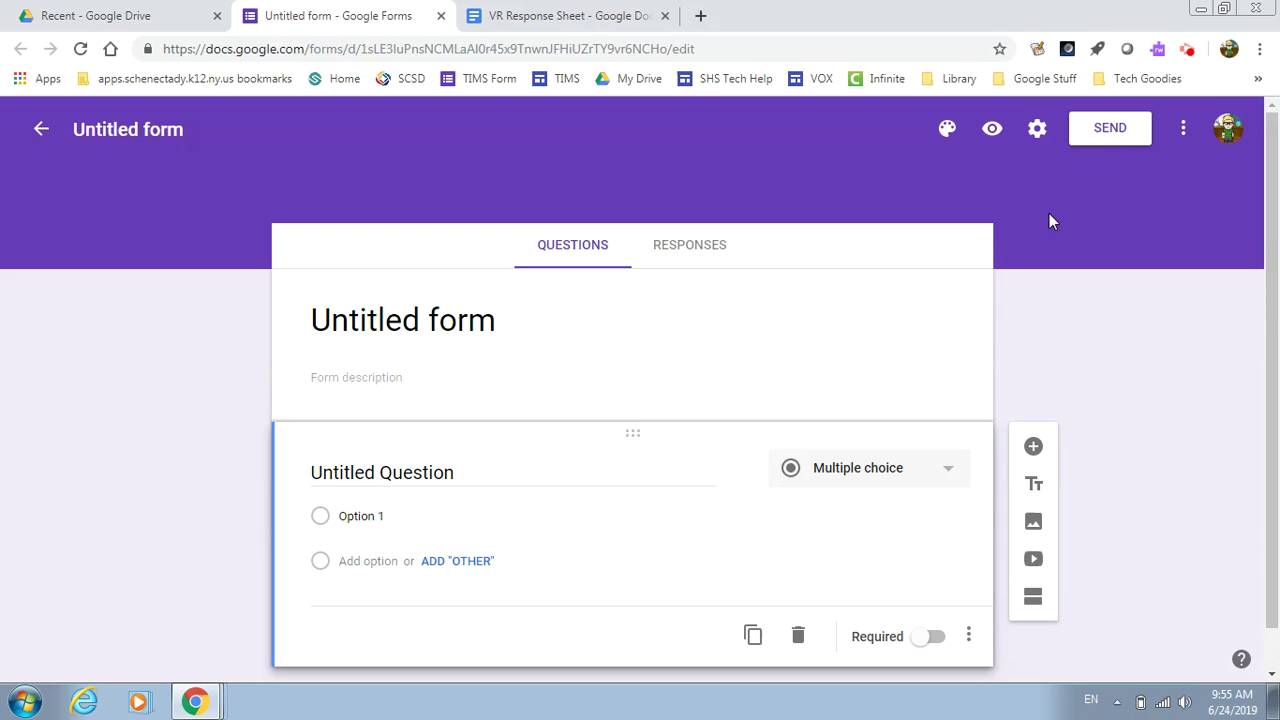
{"action": "left_click", "coordinate": [440, 16]}
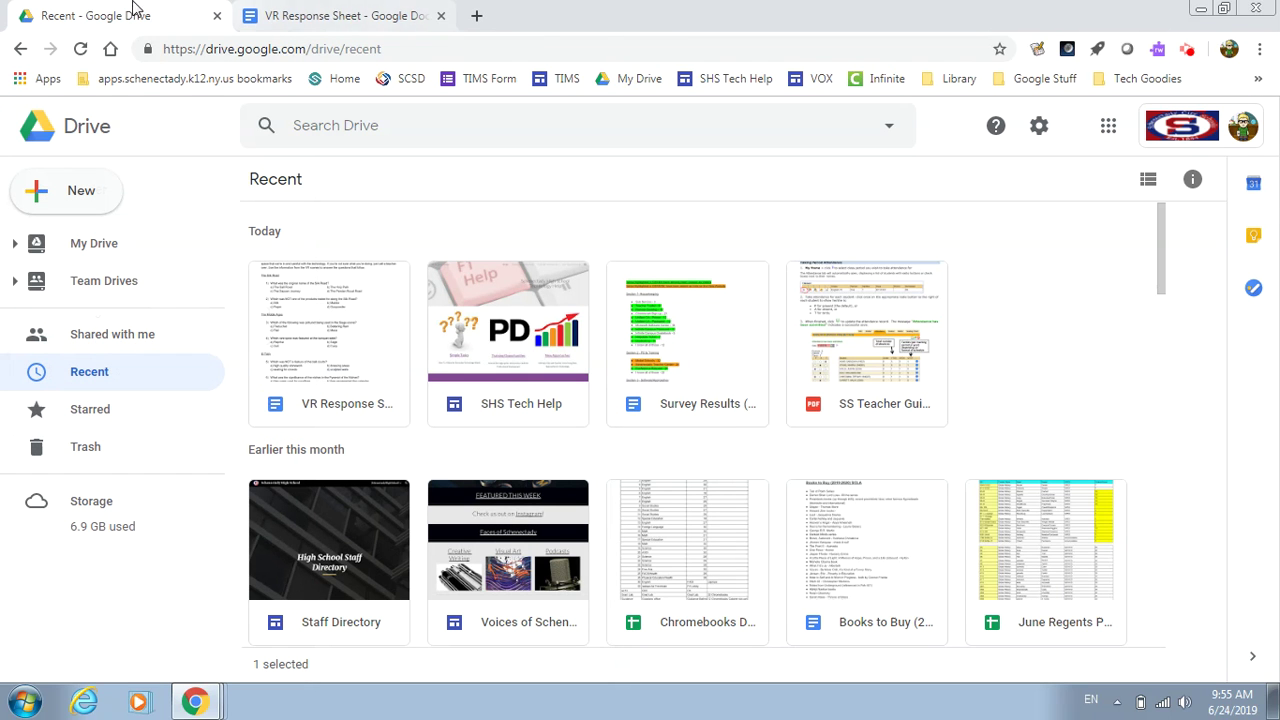
Create a new Google Form from the Blank Quiz template in the general template gallery.
{"action": "left_click", "coordinate": [52, 182]}
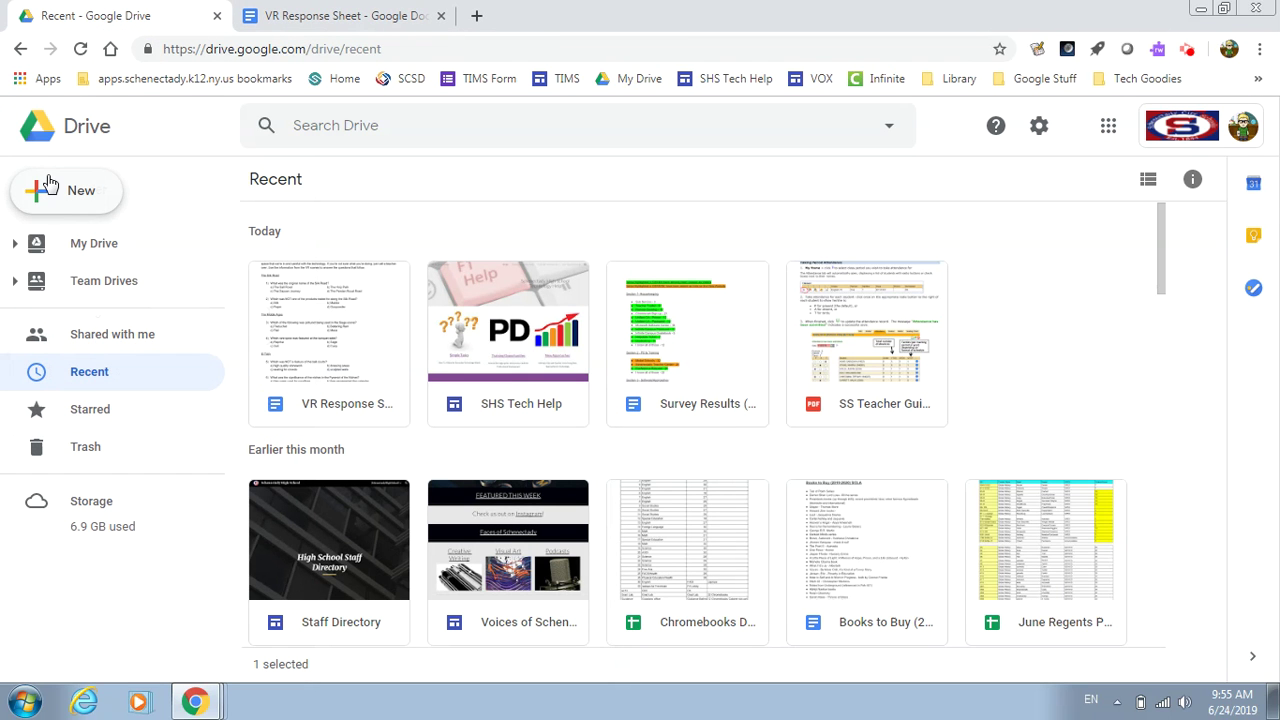
{"action": "mouse_move", "coordinate": [307, 408]}
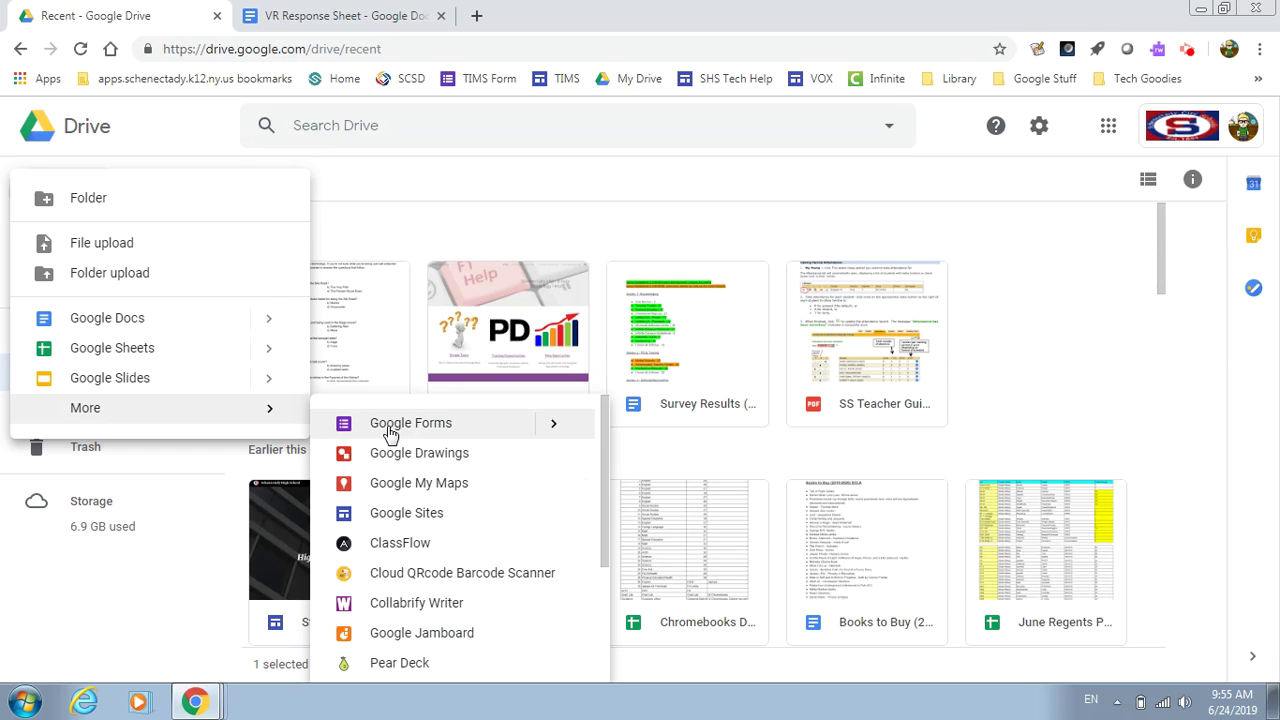
{"action": "mouse_move", "coordinate": [553, 428]}
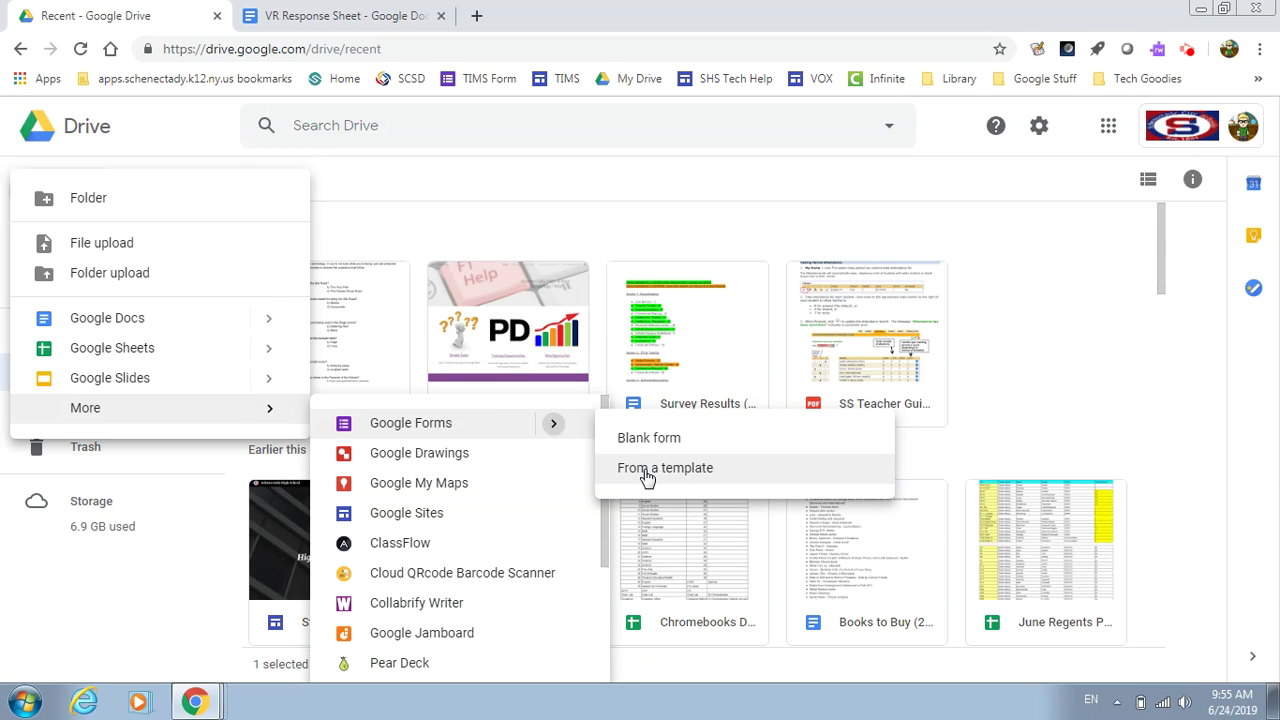
{"action": "left_click", "coordinate": [644, 469]}
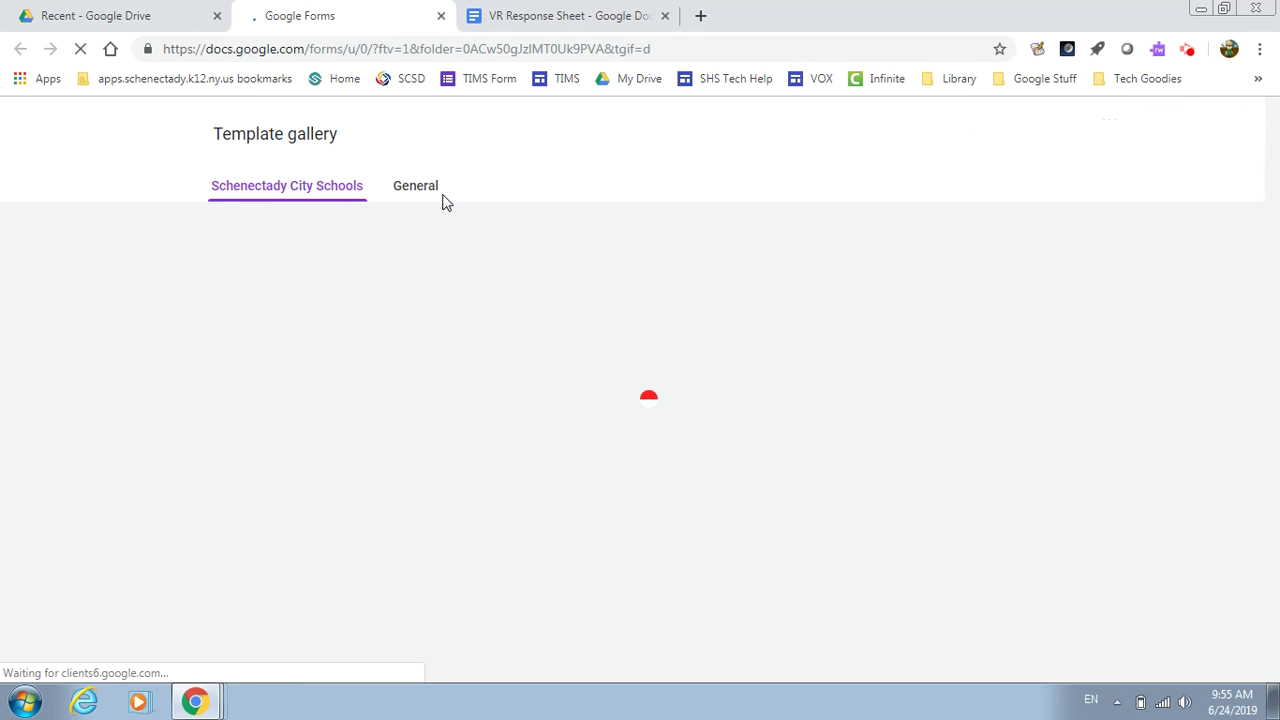
{"action": "left_click", "coordinate": [424, 188]}
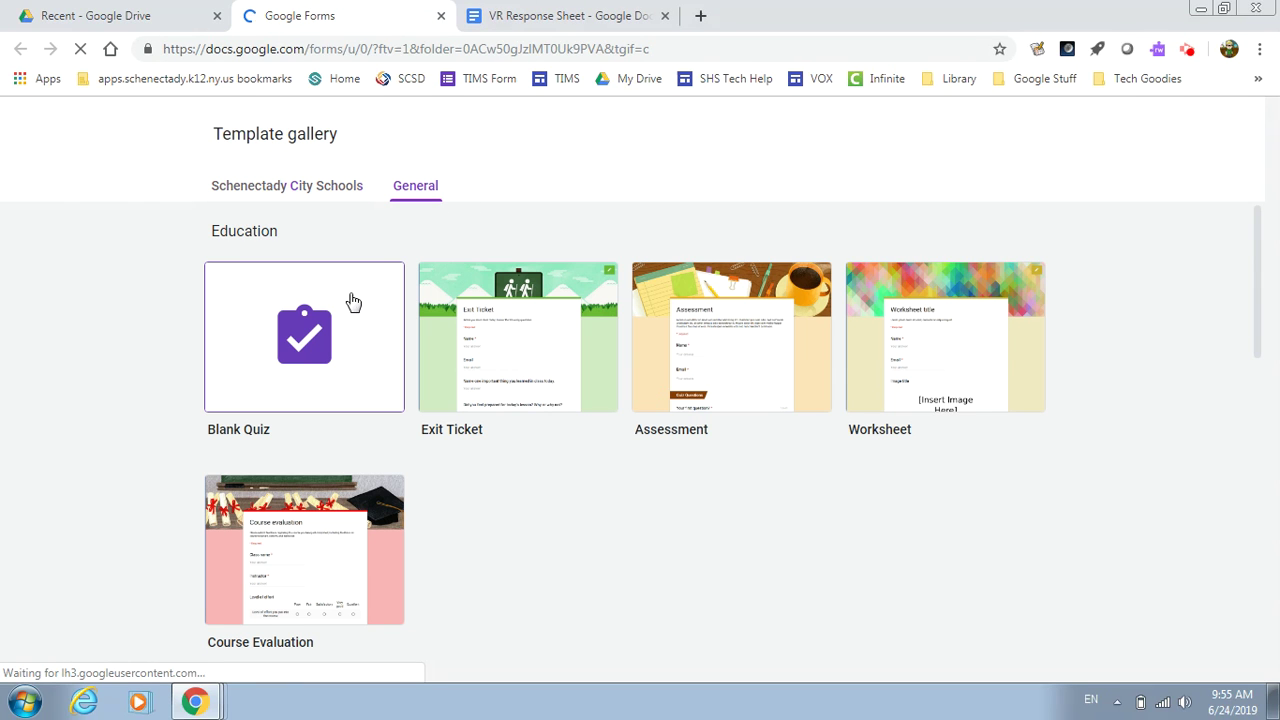
{"action": "left_click", "coordinate": [296, 341]}
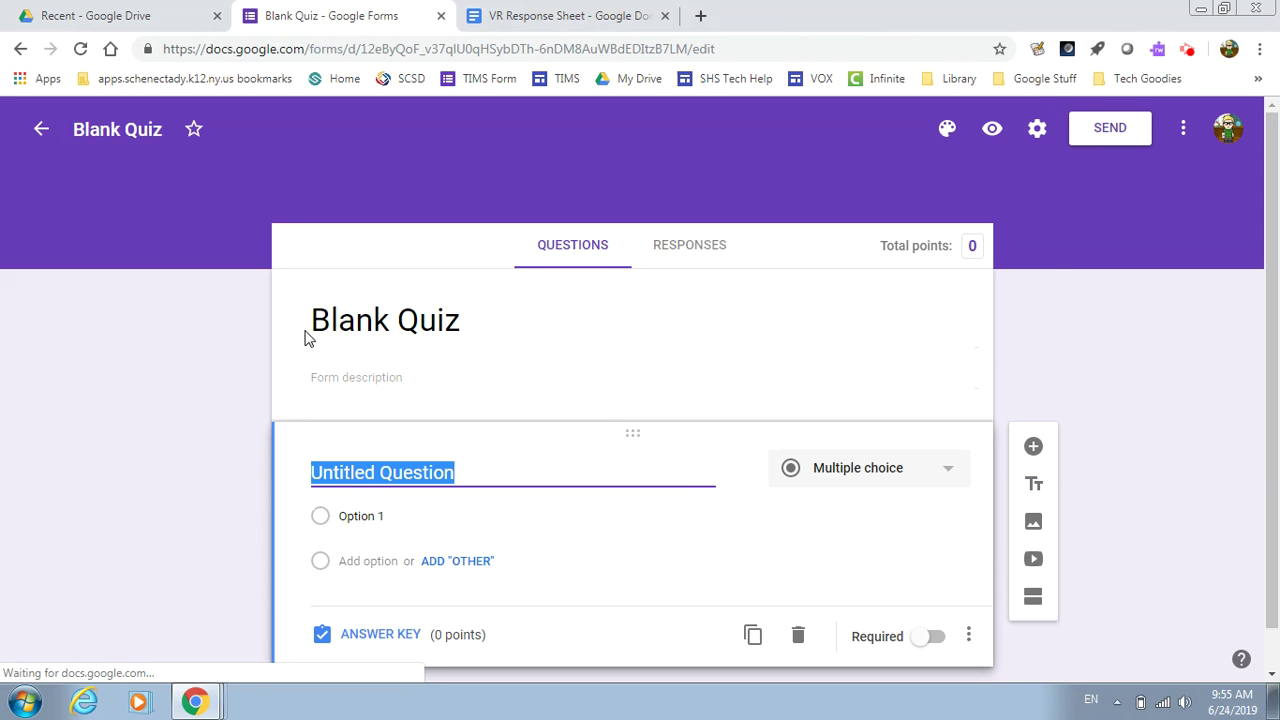
Title the quiz "Quiz #2" and look over the question types available for its first question.
{"action": "left_click", "coordinate": [354, 322]}
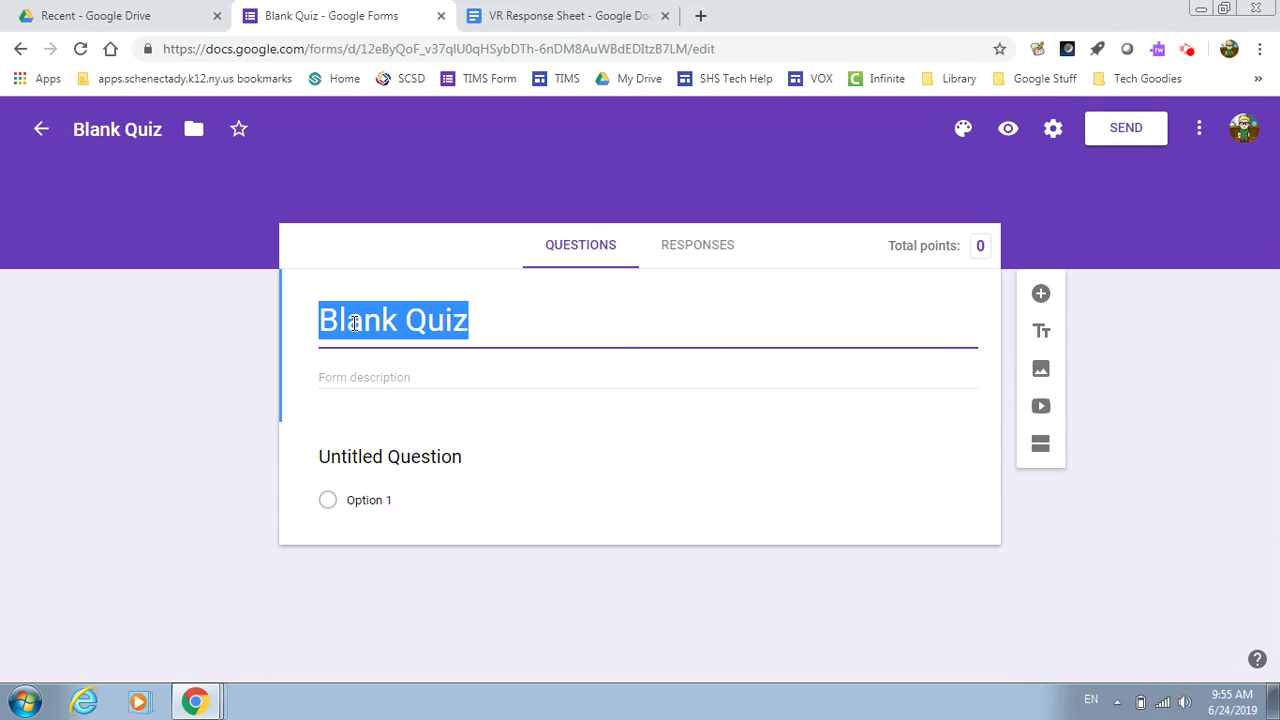
{"action": "type", "text": "Quiz #2"}
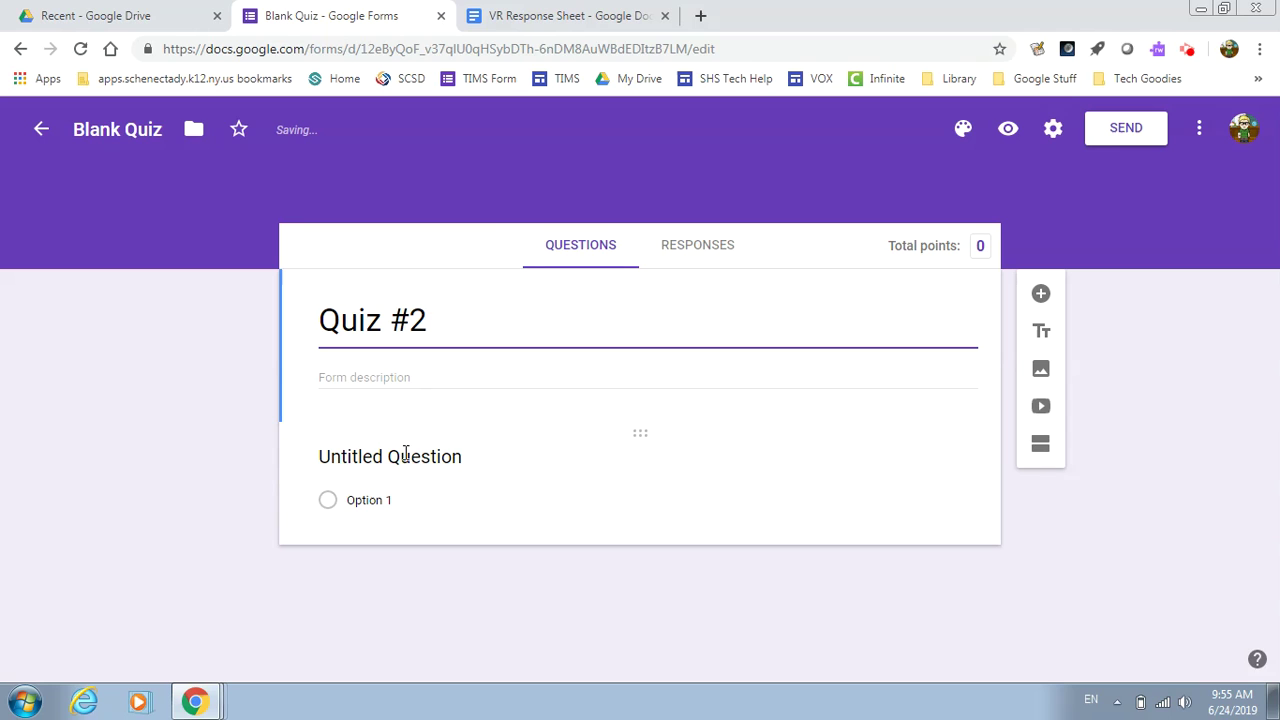
{"action": "left_click", "coordinate": [631, 477]}
{"action": "left_click_drag", "start_coordinate": [1270, 352], "coordinate": [1270, 399]}
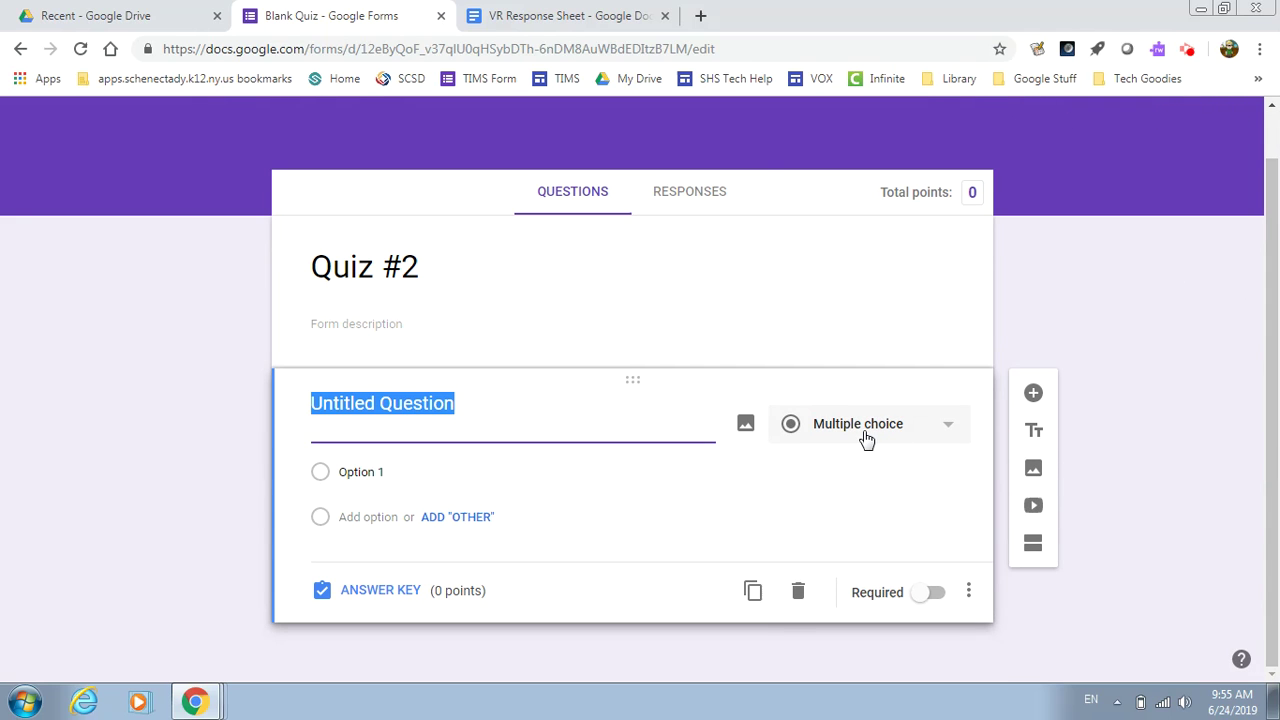
{"action": "left_click", "coordinate": [866, 440]}
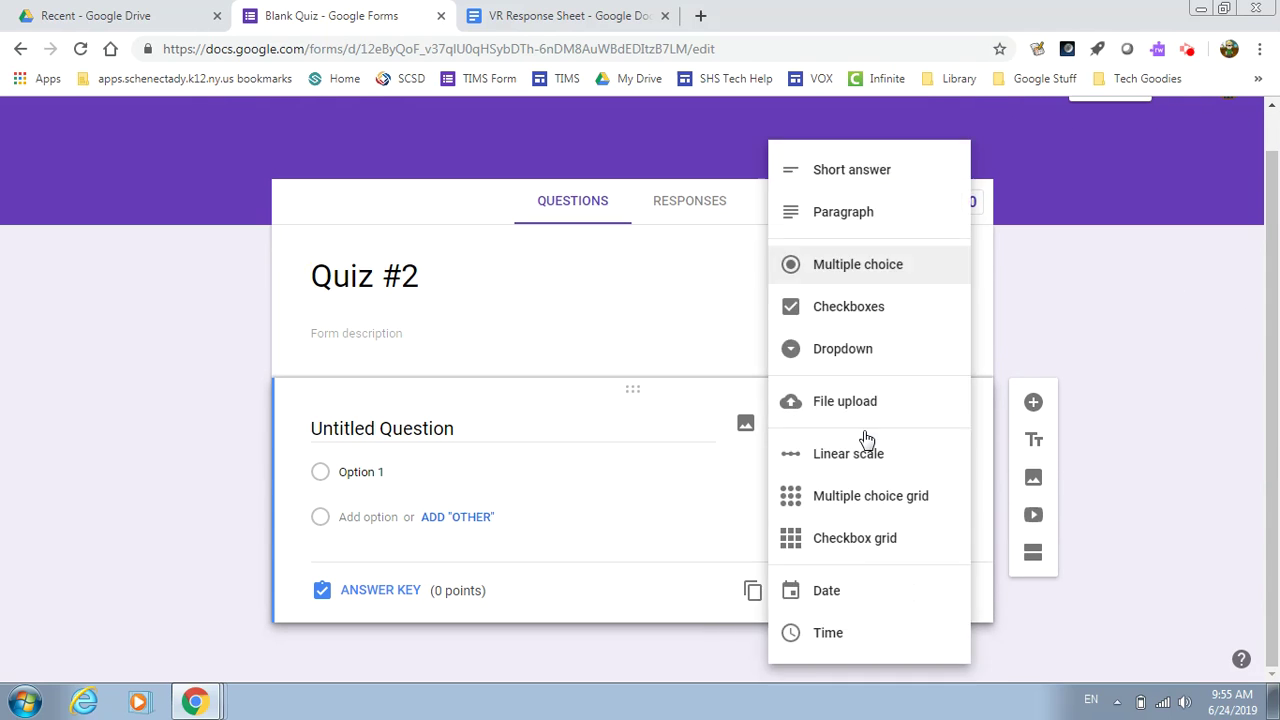
{"action": "left_click", "coordinate": [1071, 329]}
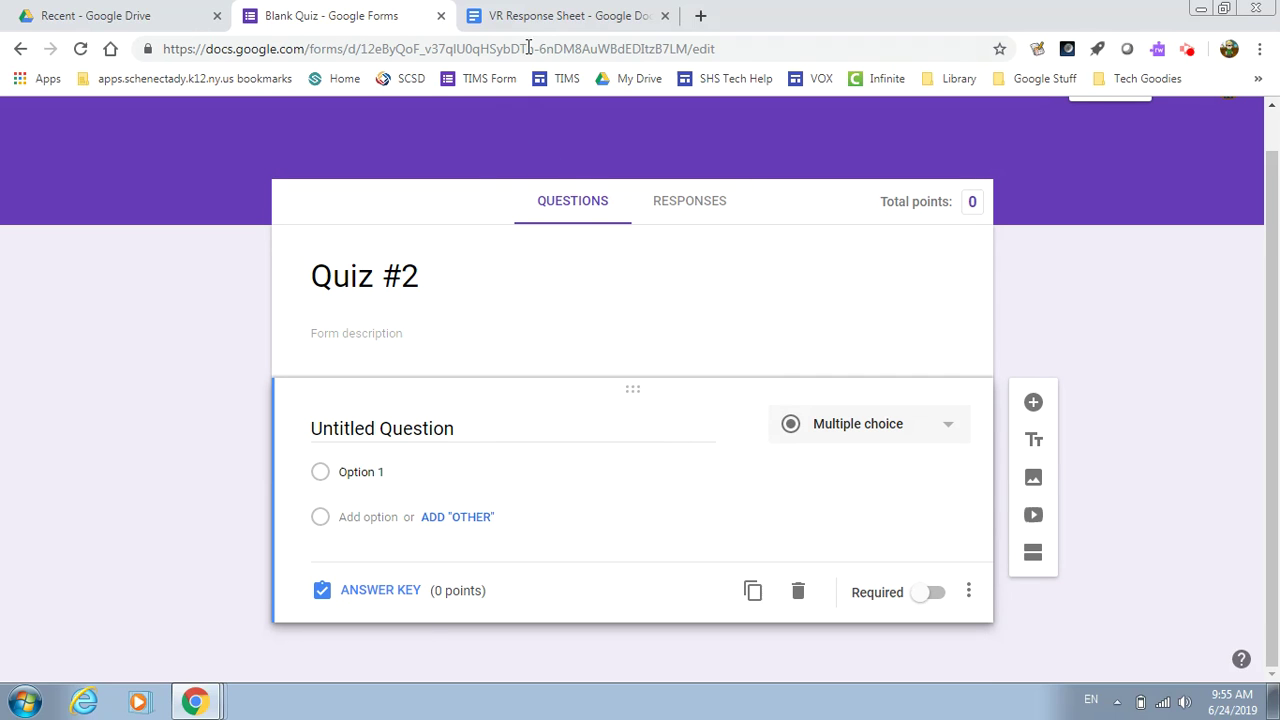
Copy "What was the original name of the Silk Road?" from the VR Response Sheet document into the quiz's first question.
{"action": "left_click", "coordinate": [552, 15]}
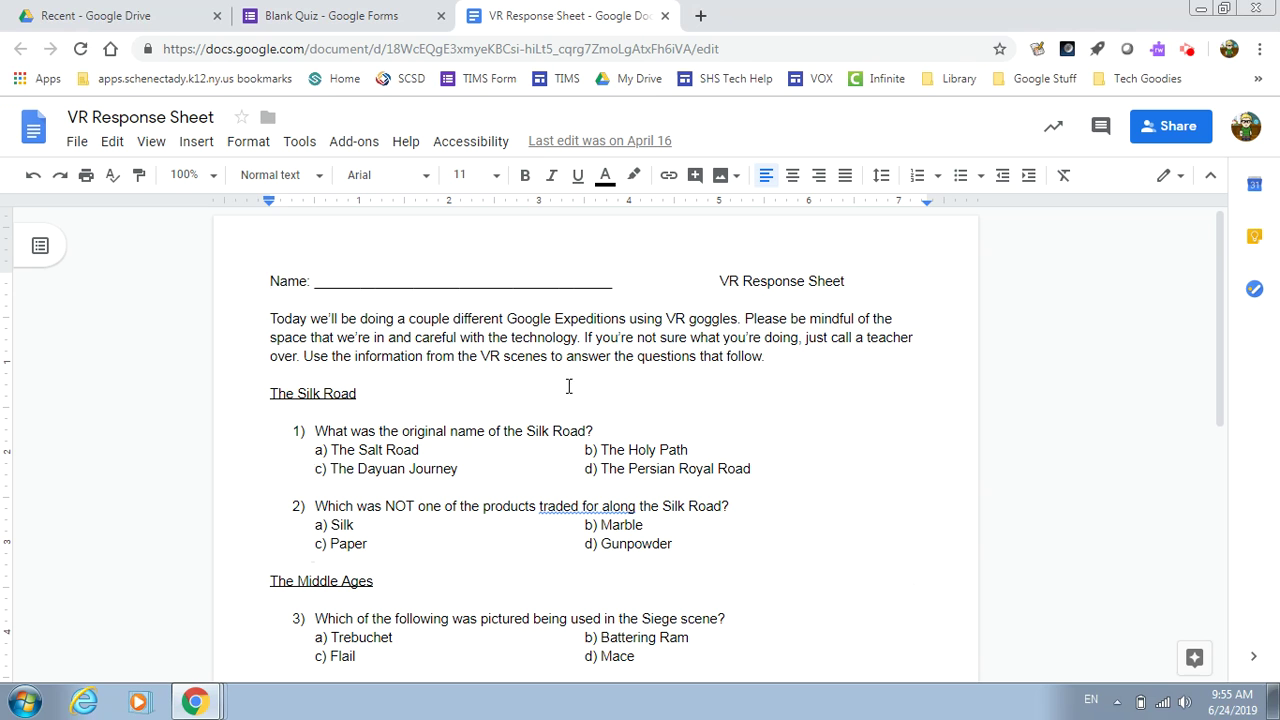
{"action": "left_click_drag", "start_coordinate": [597, 427], "coordinate": [317, 435]}
{"action": "key", "text": "ctrl+c"}
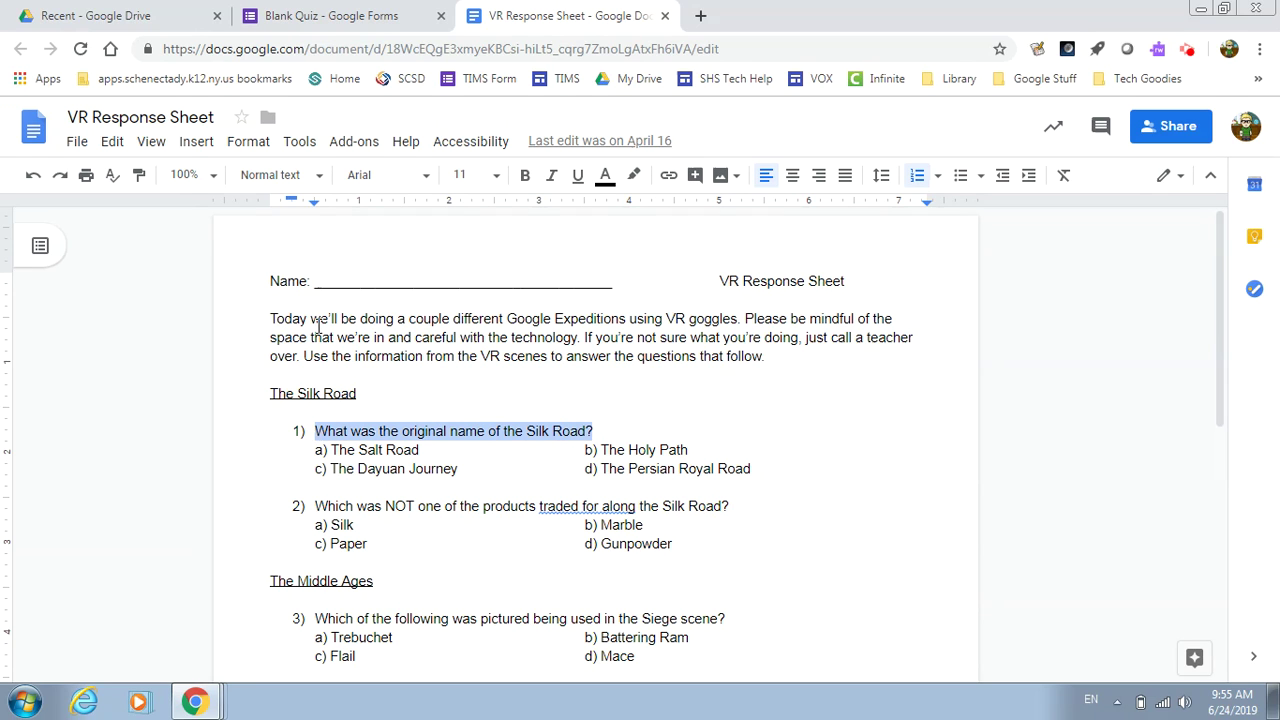
{"action": "left_click", "coordinate": [330, 15]}
{"action": "left_click", "coordinate": [459, 428]}
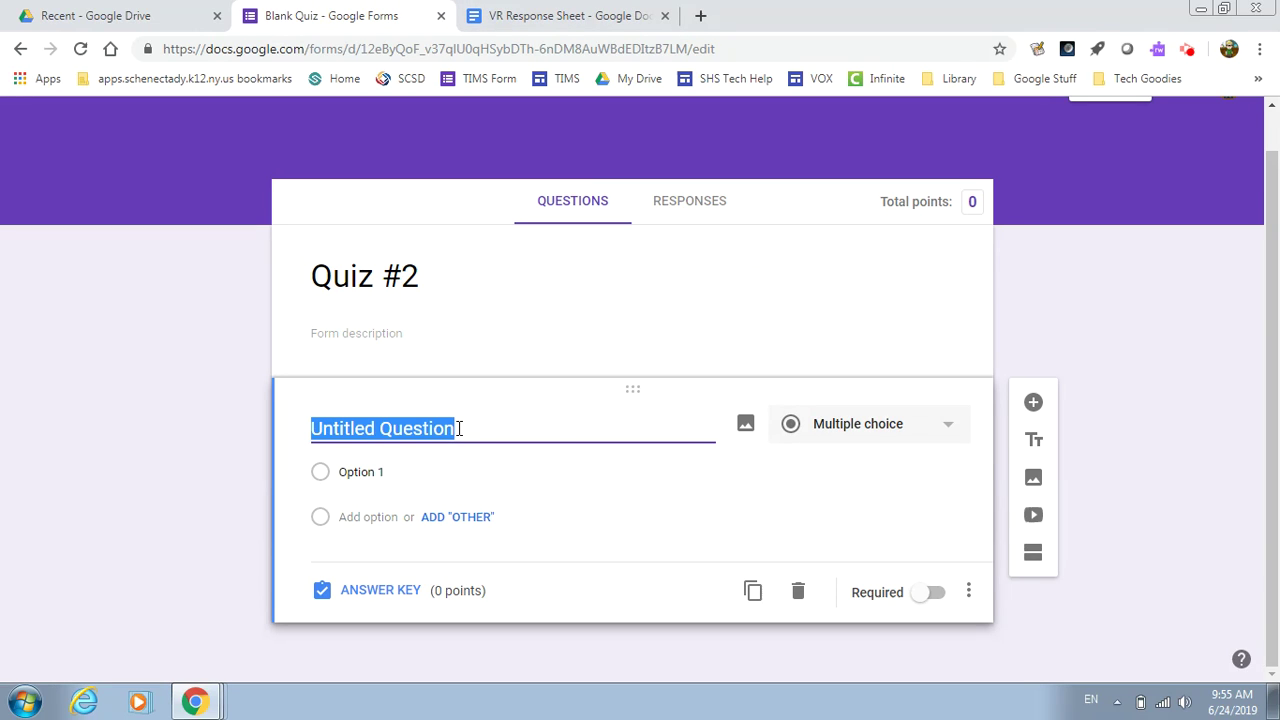
{"action": "key", "text": "ctrl+v"}
Fill the question's first answer option with "The Salt Road" from the VR Response Sheet.
{"action": "left_click", "coordinate": [434, 468]}
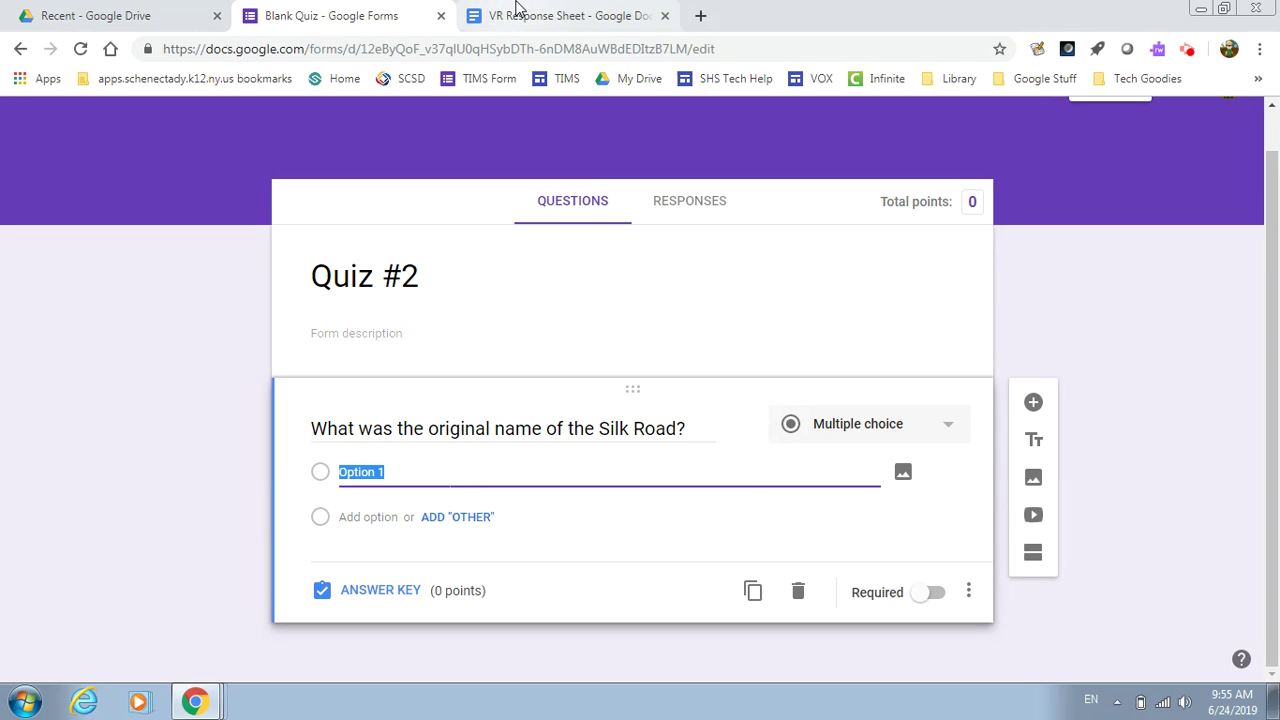
{"action": "left_click", "coordinate": [517, 12]}
{"action": "left_click", "coordinate": [365, 12]}
{"action": "type", "text": "The Salt Road"}
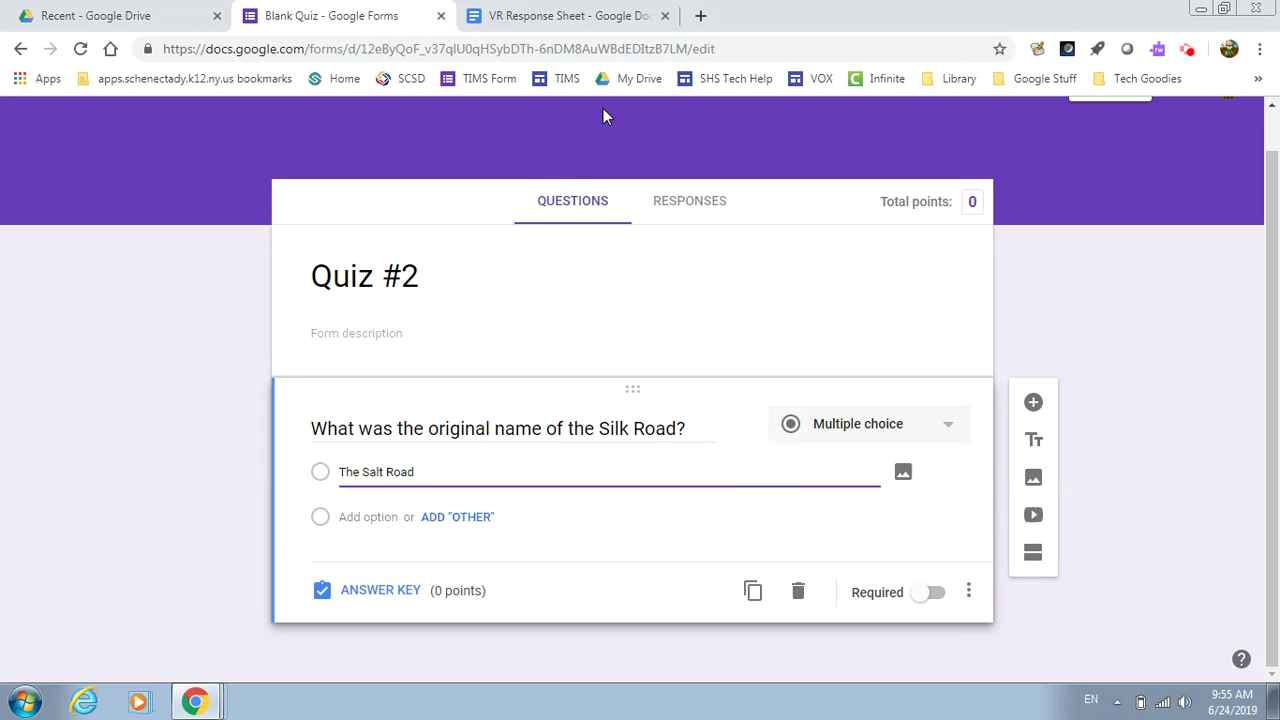
Copy "The Dayuan Journey" from the VR Response Sheet and add it as the question's second answer option.
{"action": "left_click", "coordinate": [565, 12]}
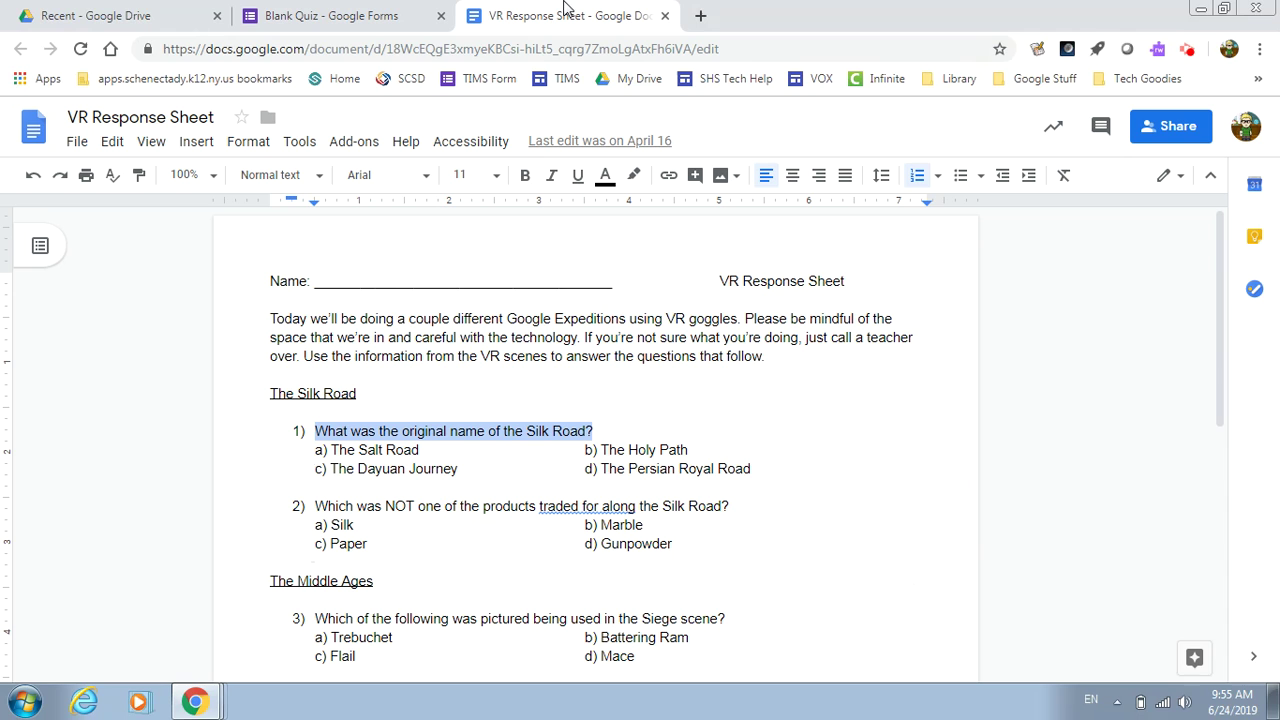
{"action": "left_click_drag", "start_coordinate": [457, 468], "coordinate": [333, 466]}
{"action": "key", "text": "ctrl+c"}
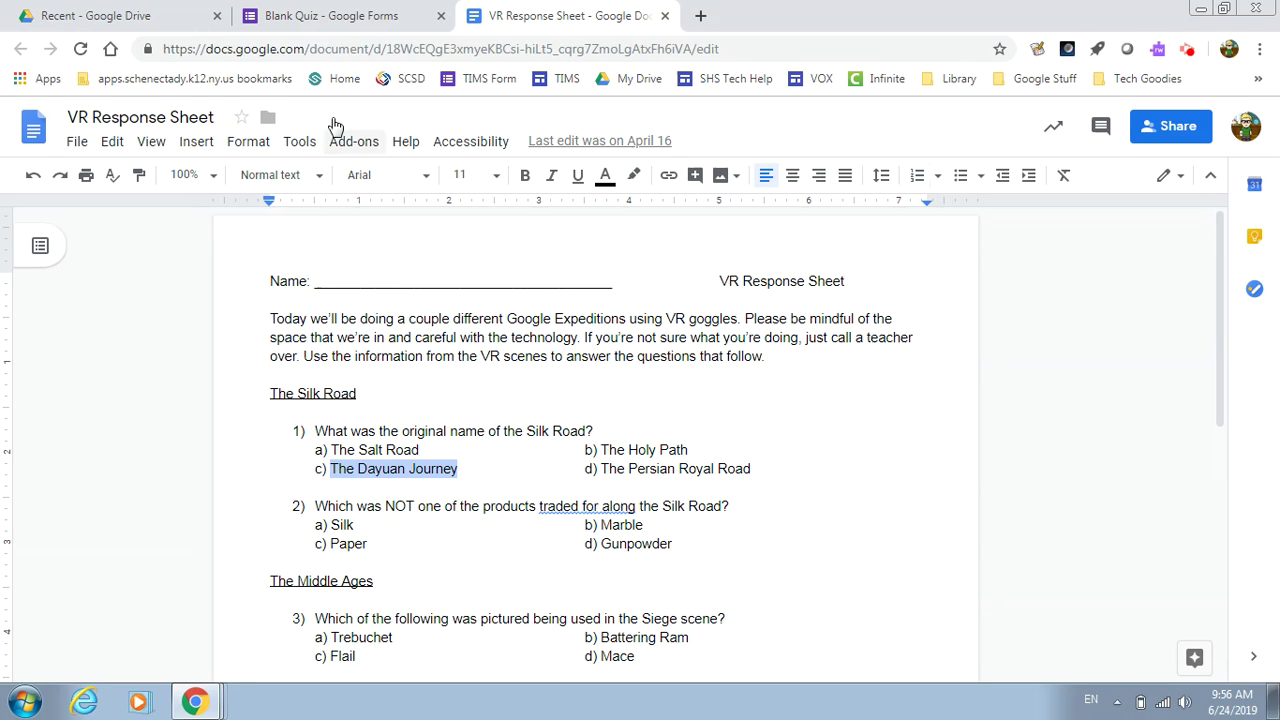
{"action": "left_click", "coordinate": [323, 13]}
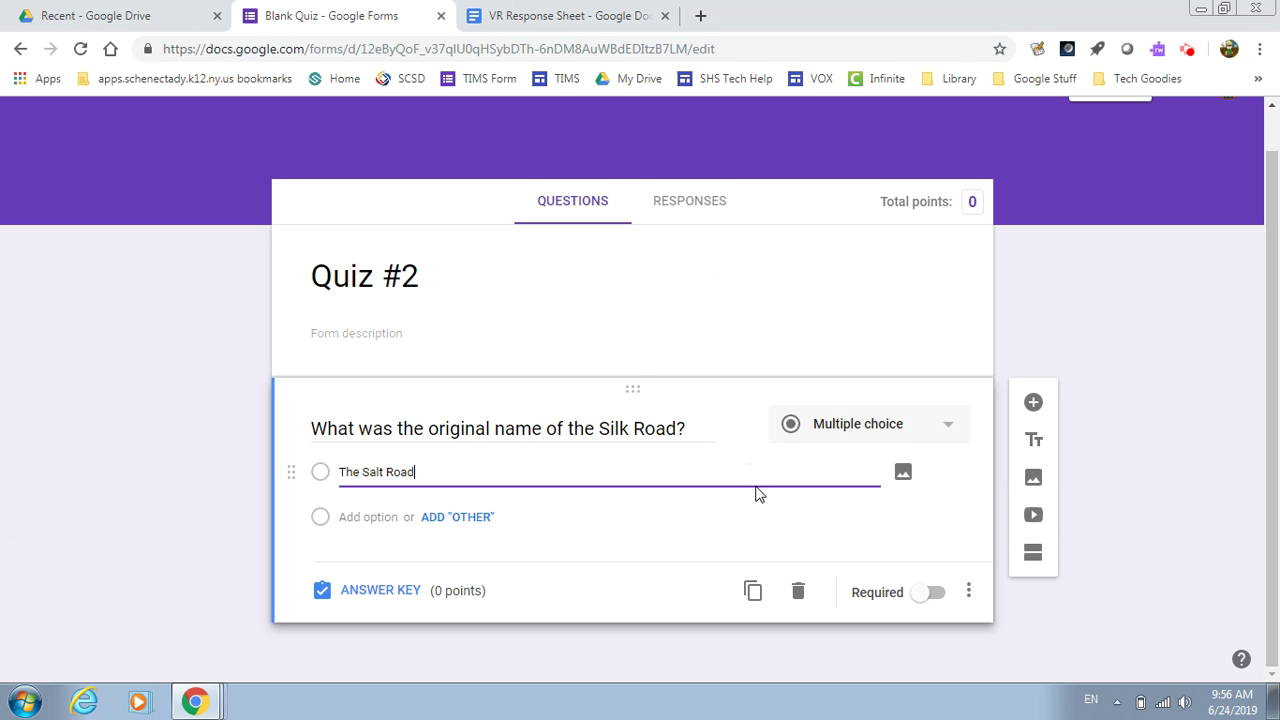
{"action": "key", "text": "Return"}
{"action": "key", "text": "ctrl+v"}
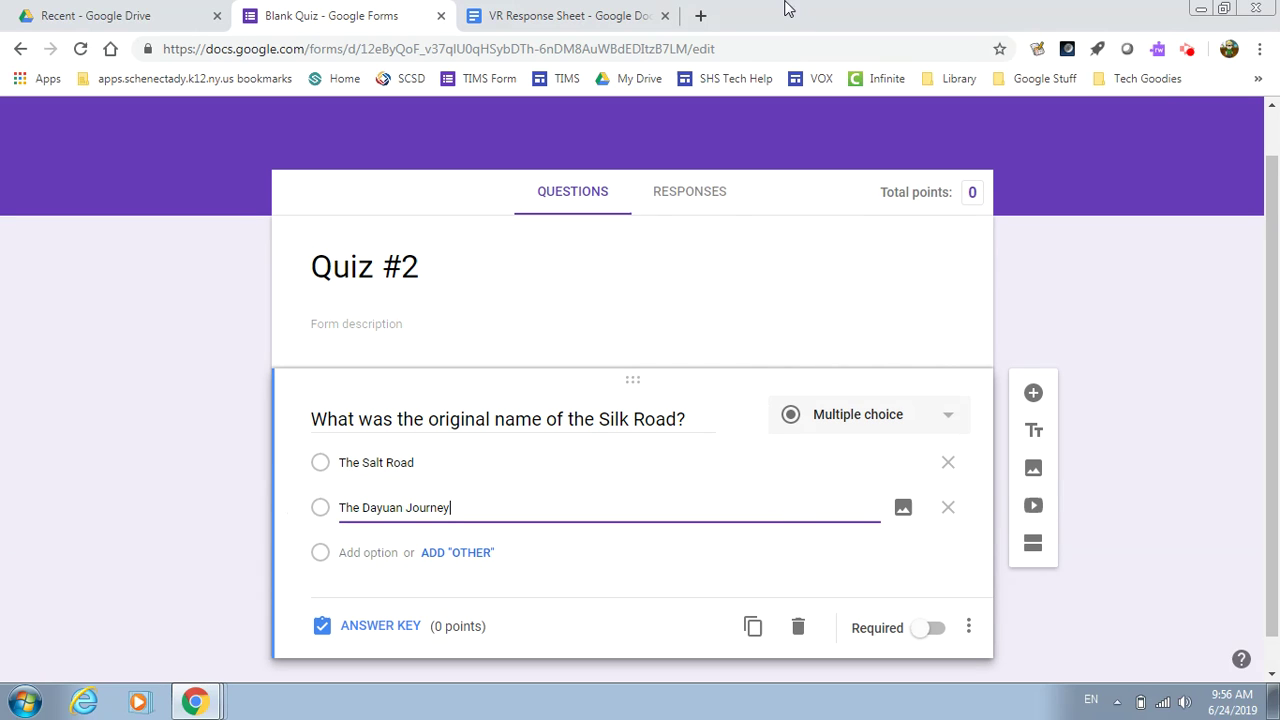
Add "The Holy Path" from the VR Response Sheet as the question's third answer option.
{"action": "left_click", "coordinate": [550, 15]}
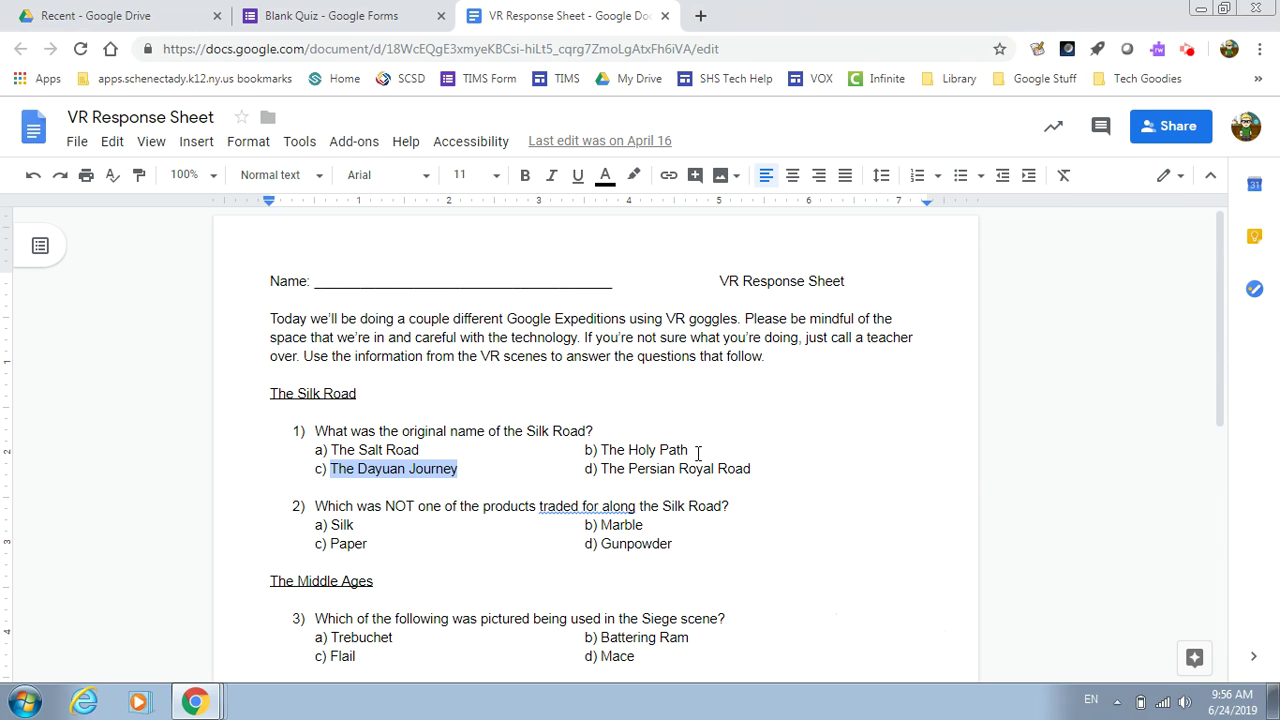
{"action": "left_click_drag", "start_coordinate": [698, 453], "coordinate": [607, 451]}
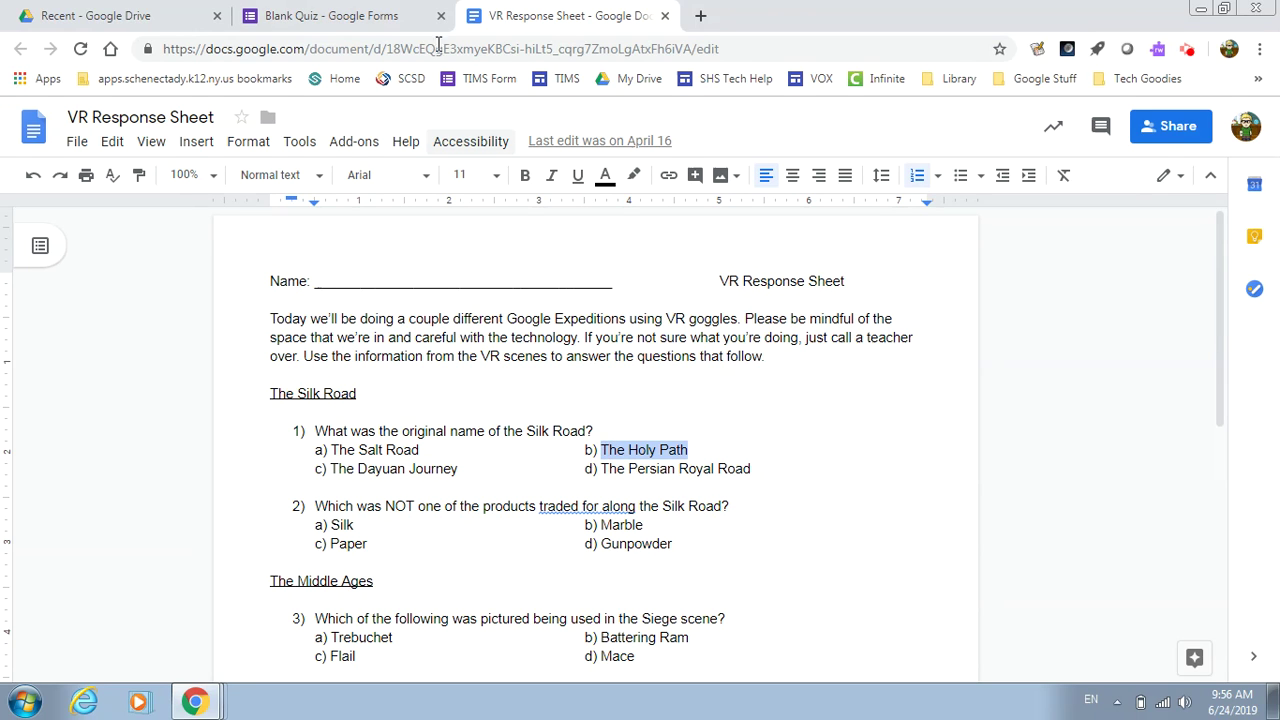
{"action": "left_click", "coordinate": [360, 15]}
{"action": "key", "text": "Return"}
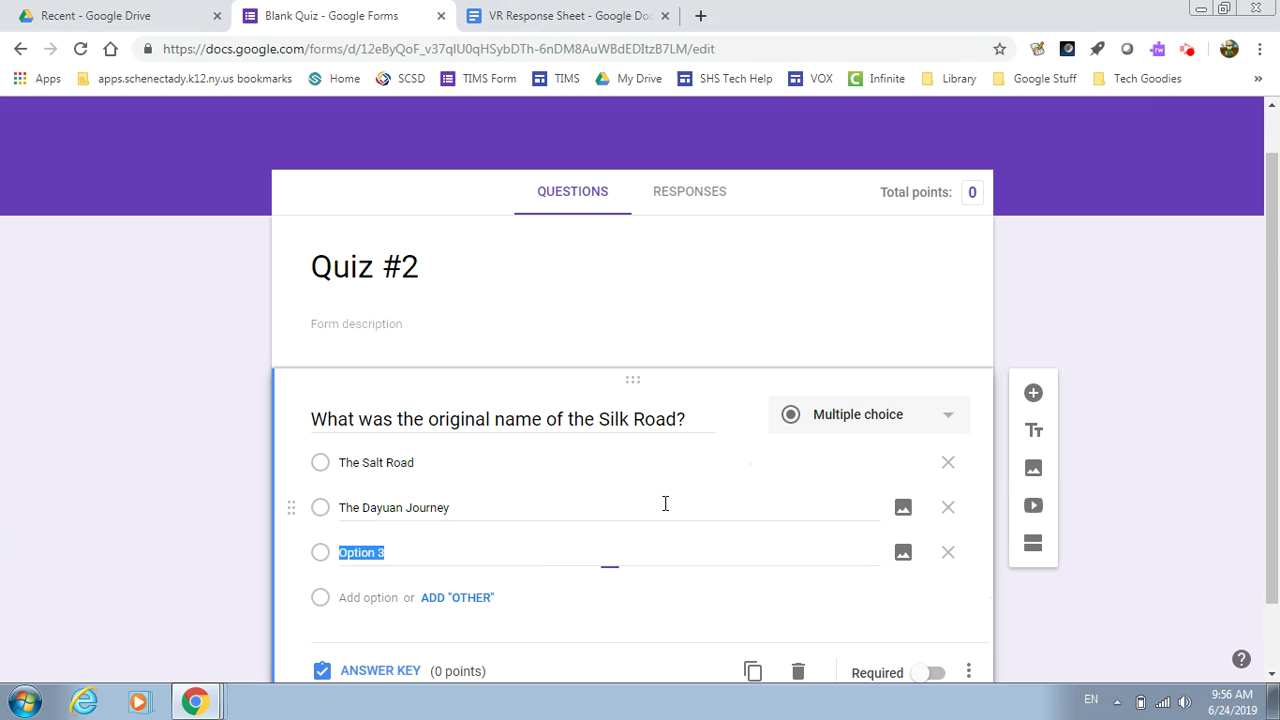
{"action": "type", "text": "The Holy Path"}
Add "The Persian Royal Road" from the VR Response Sheet as the question's fourth answer option.
{"action": "left_click", "coordinate": [592, 12]}
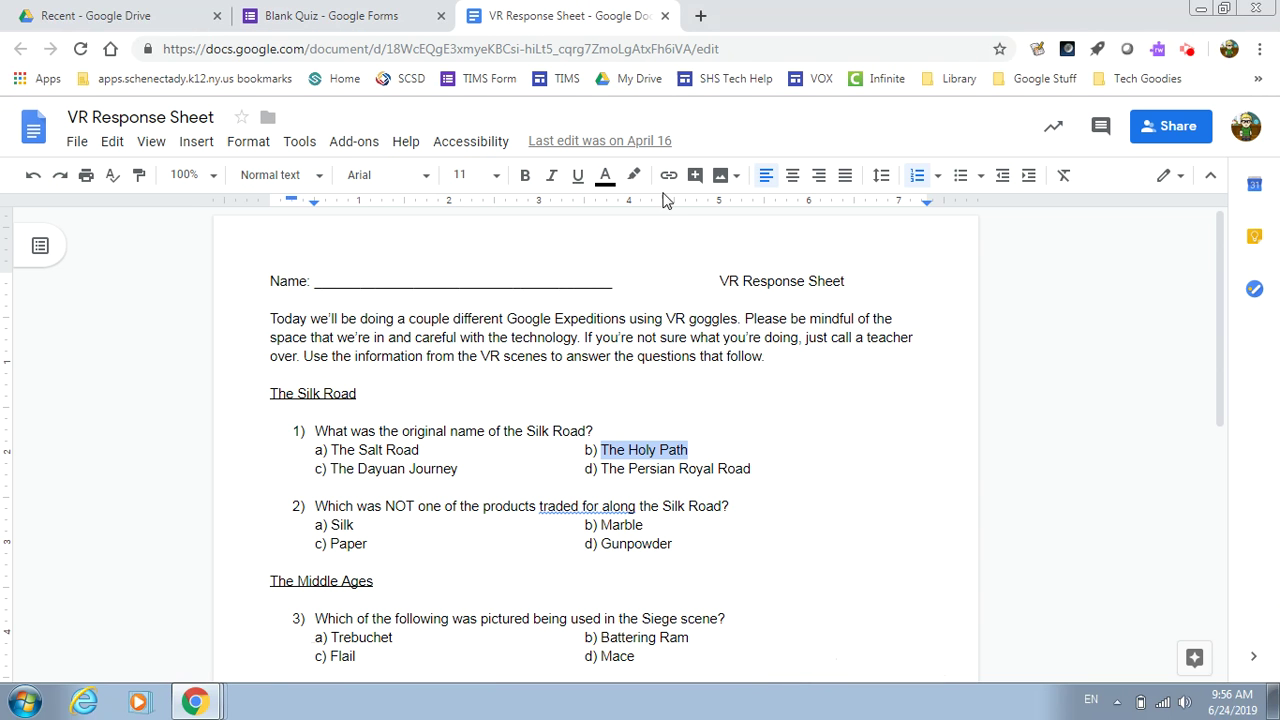
{"action": "left_click_drag", "start_coordinate": [766, 468], "coordinate": [610, 470]}
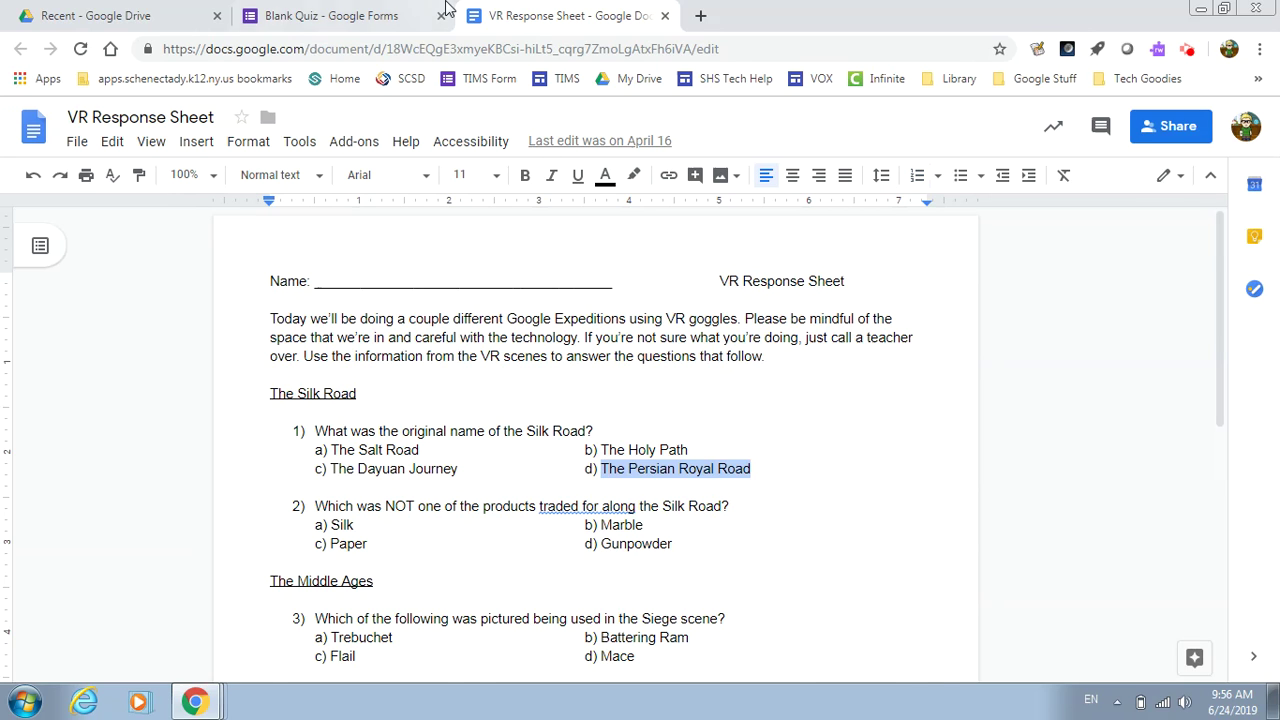
{"action": "left_click", "coordinate": [400, 15]}
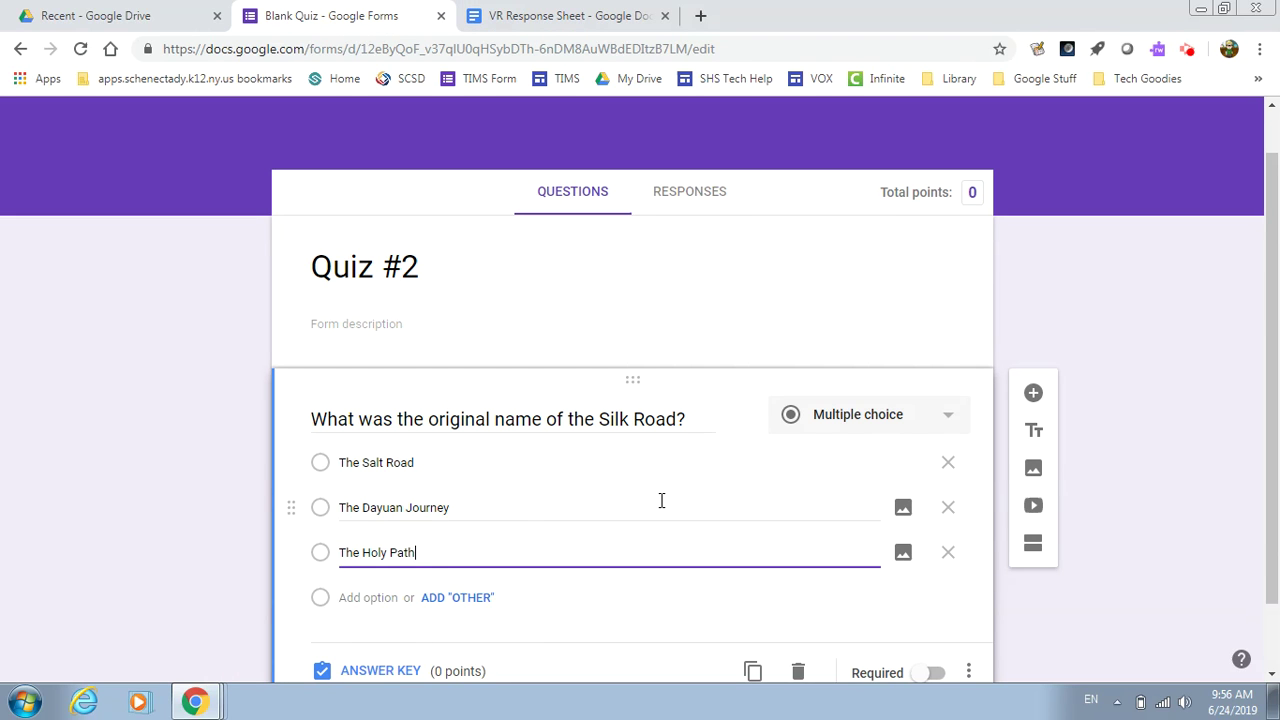
{"action": "key", "text": "Return"}
{"action": "type", "text": "The Persian Royal Road"}
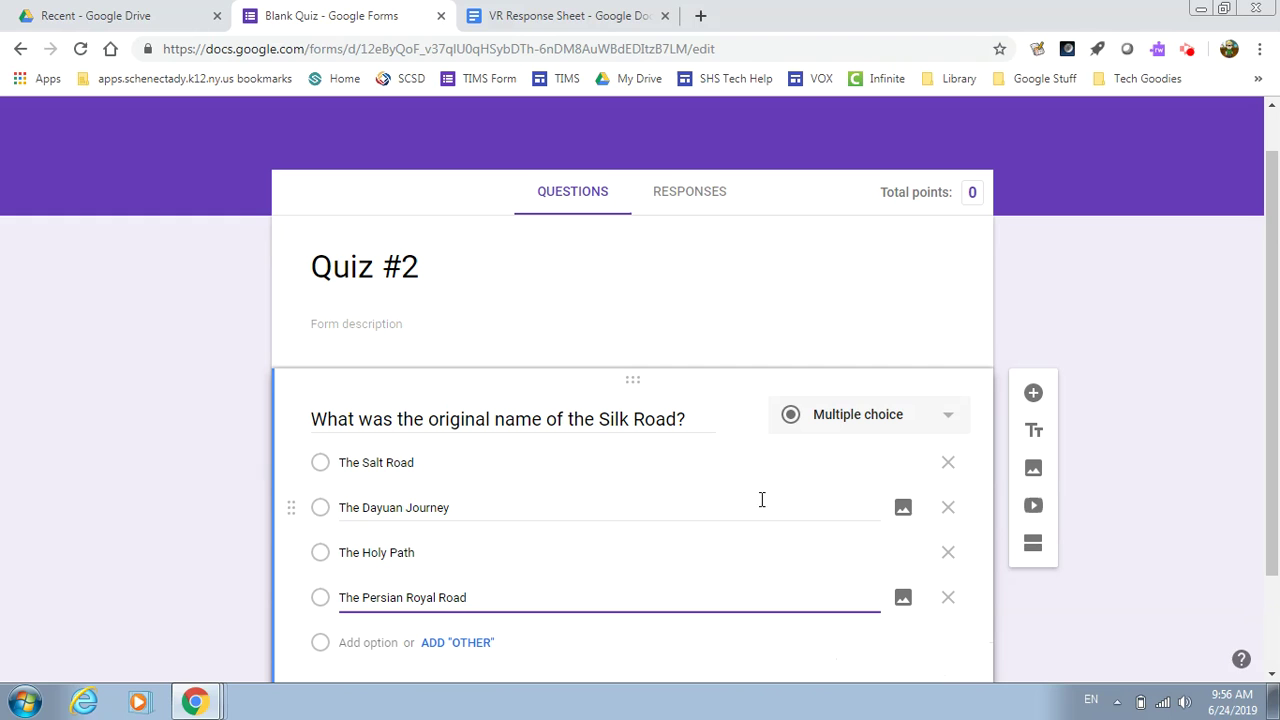
Open the answer key of the Silk Road question and set its value to 1 point.
{"action": "scroll", "coordinate": [1270, 360], "scroll_direction": "down", "scroll_amount": 1}
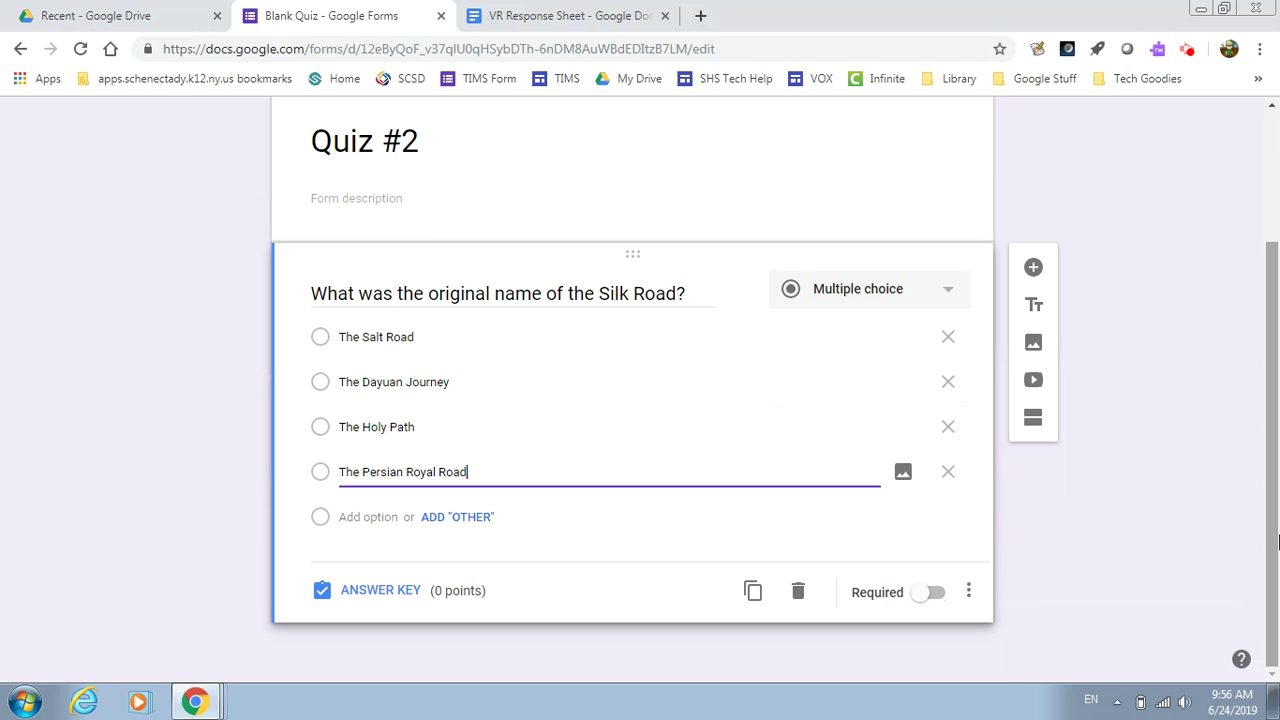
{"action": "left_click", "coordinate": [386, 594]}
{"action": "left_click", "coordinate": [919, 353]}
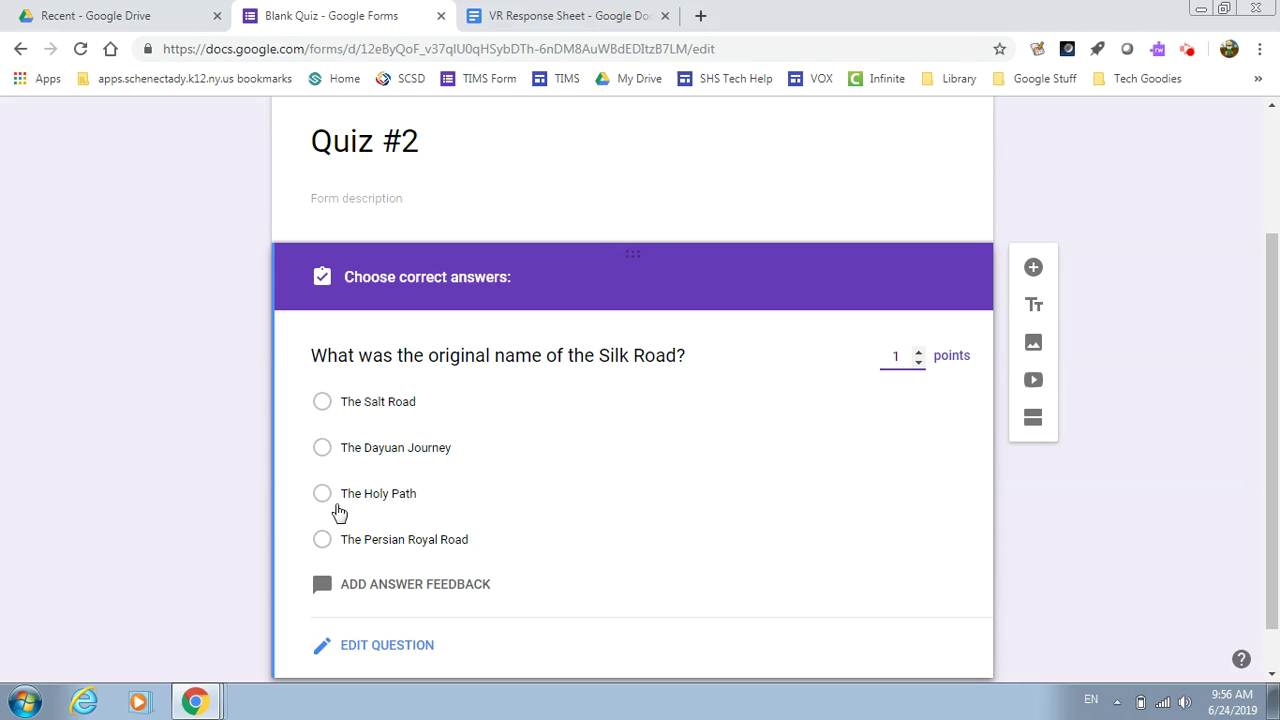
Mark "The Persian Royal Road" as the correct answer and return to editing the Silk Road question.
{"action": "left_click", "coordinate": [320, 546]}
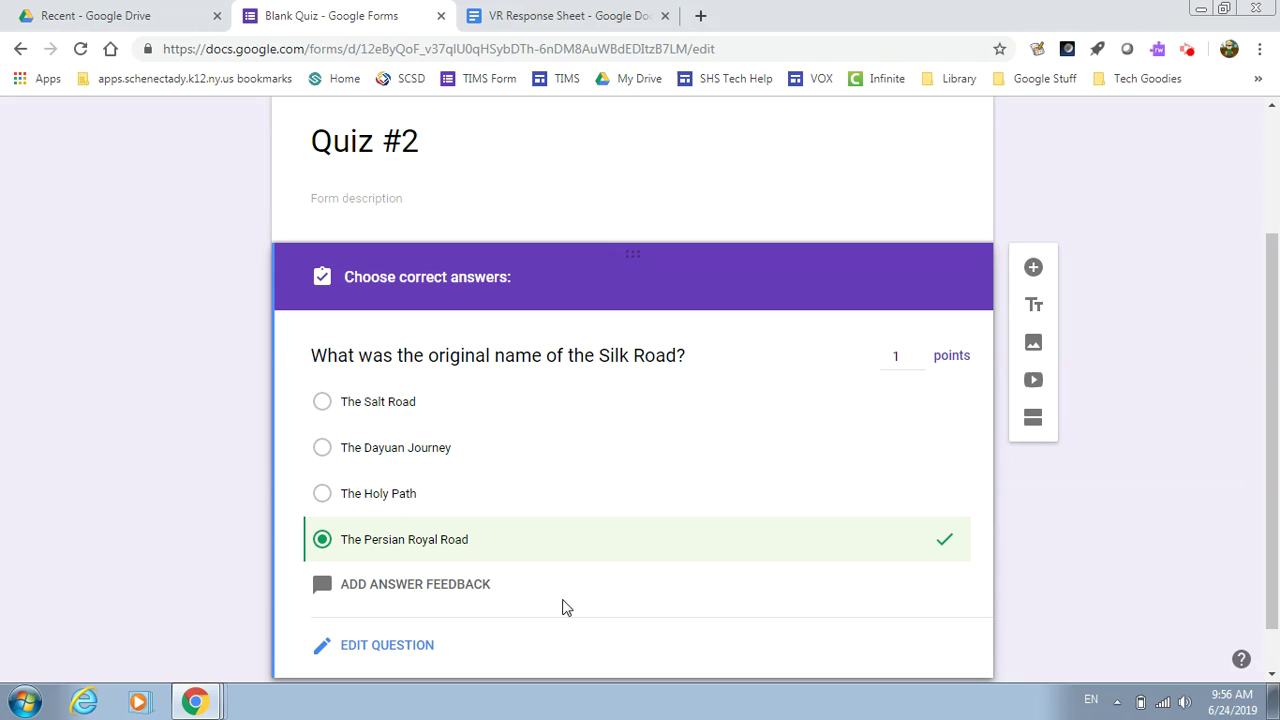
{"action": "left_click_drag", "start_coordinate": [1275, 335], "coordinate": [1275, 372]}
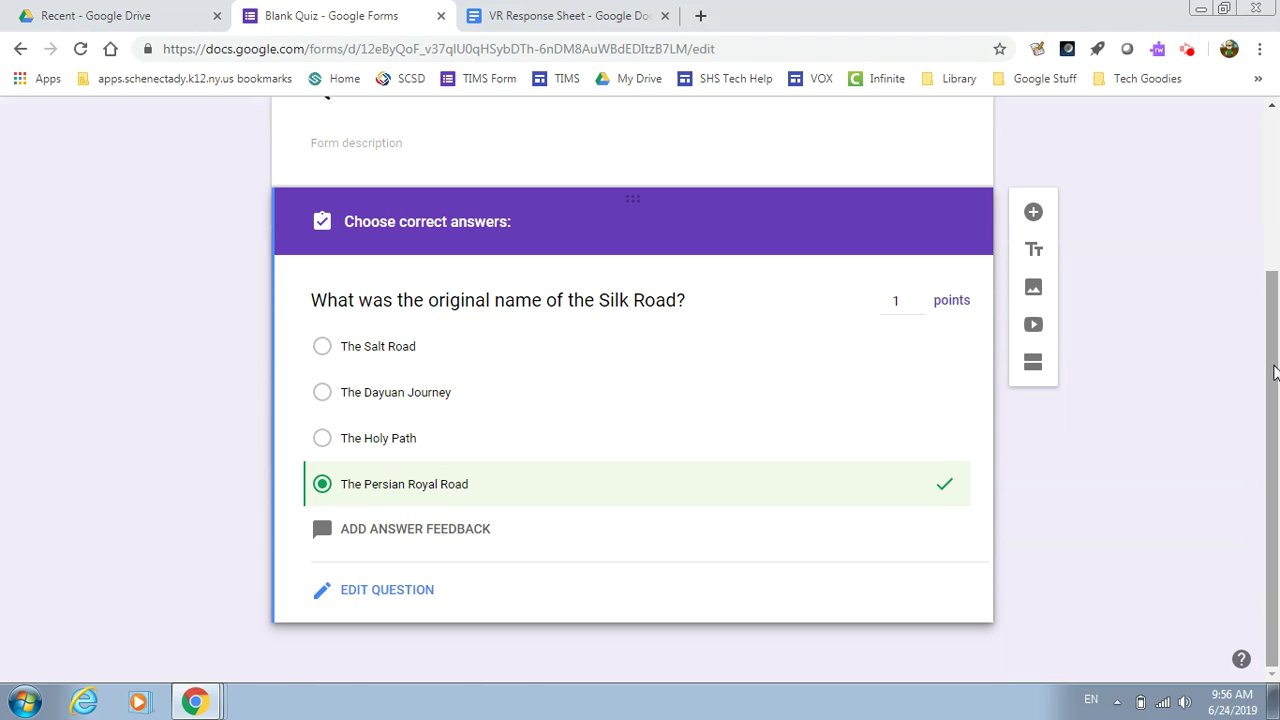
{"action": "left_click", "coordinate": [386, 589]}
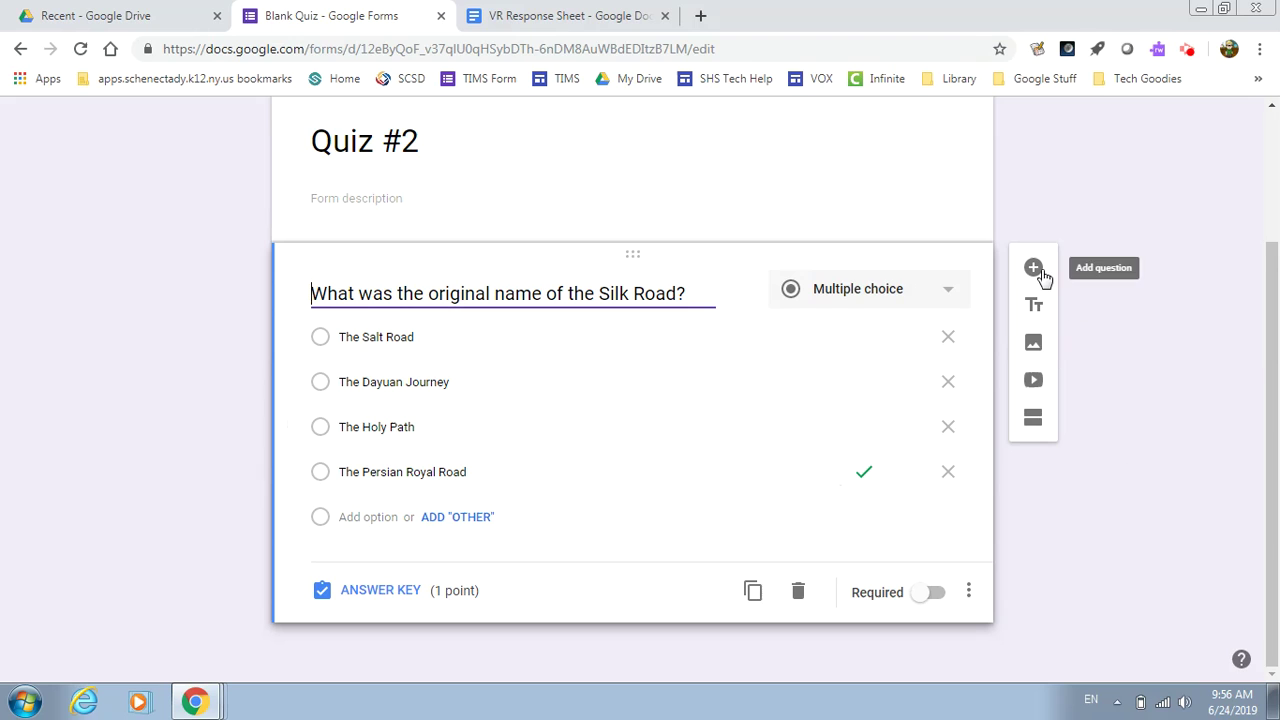
Add a new blank question below the Silk Road question and make the Silk Road question required.
{"action": "left_click", "coordinate": [1034, 268]}
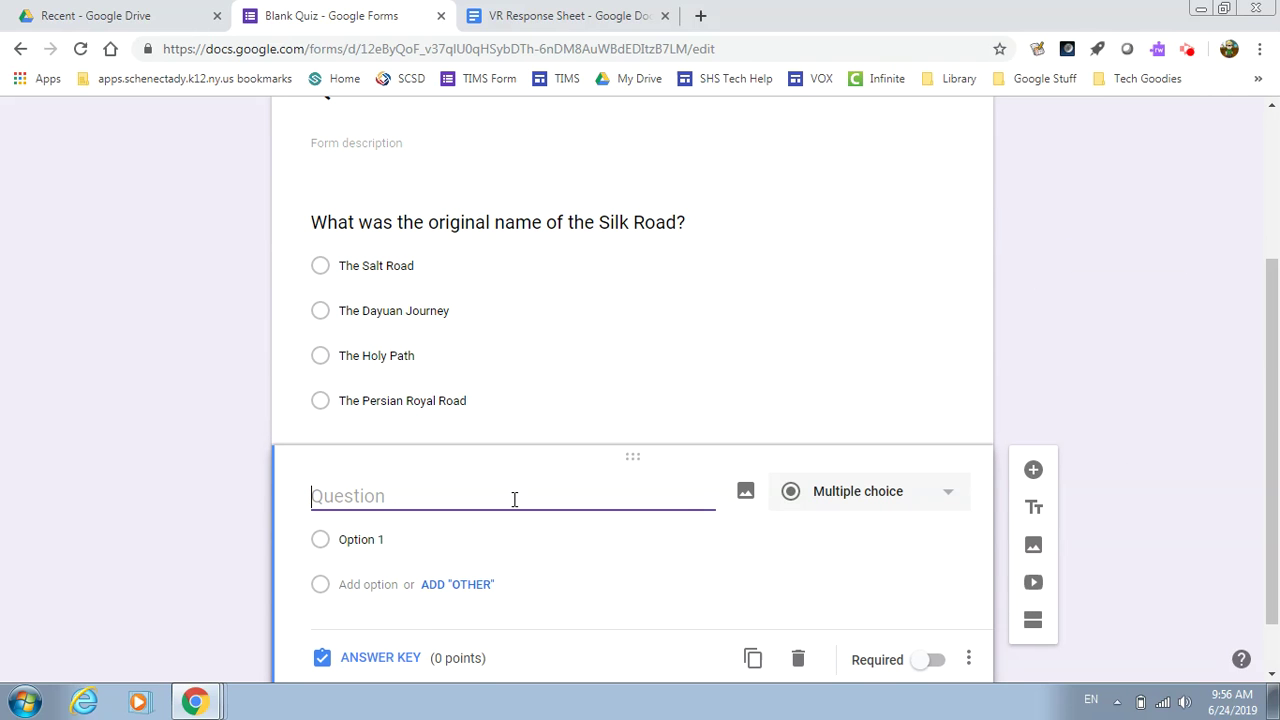
{"action": "left_click", "coordinate": [672, 282]}
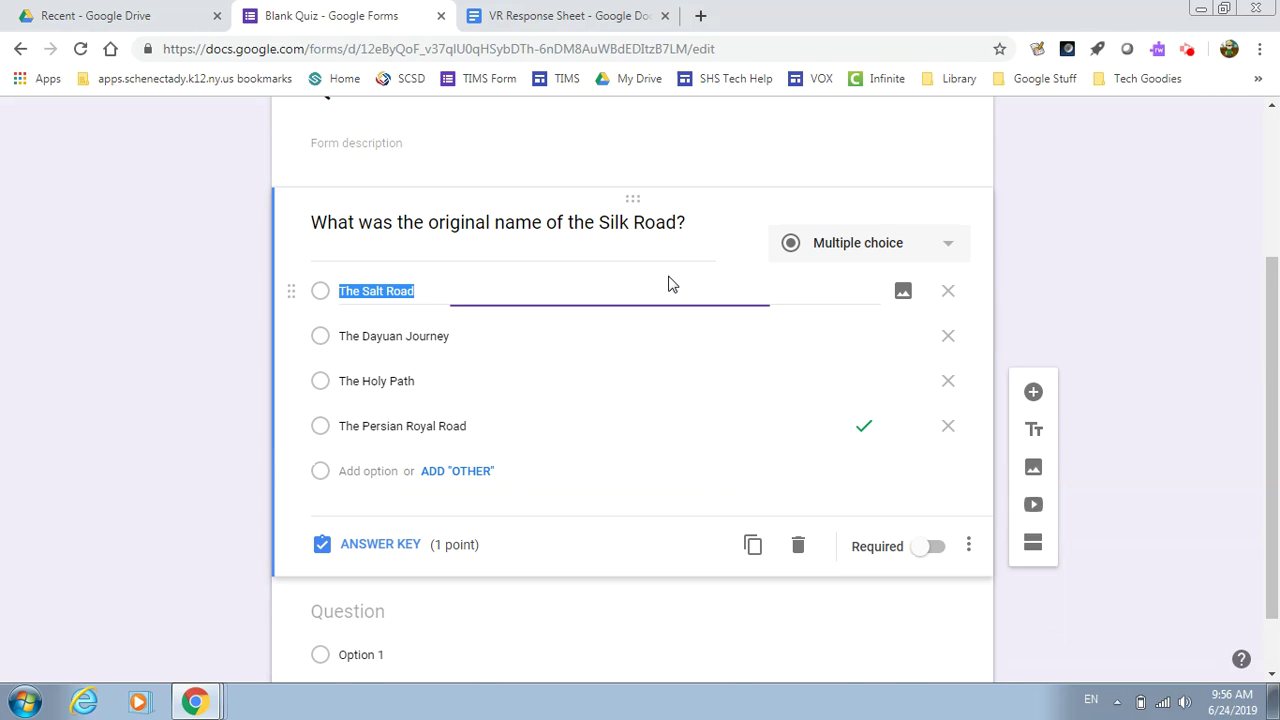
{"action": "left_click", "coordinate": [935, 547]}
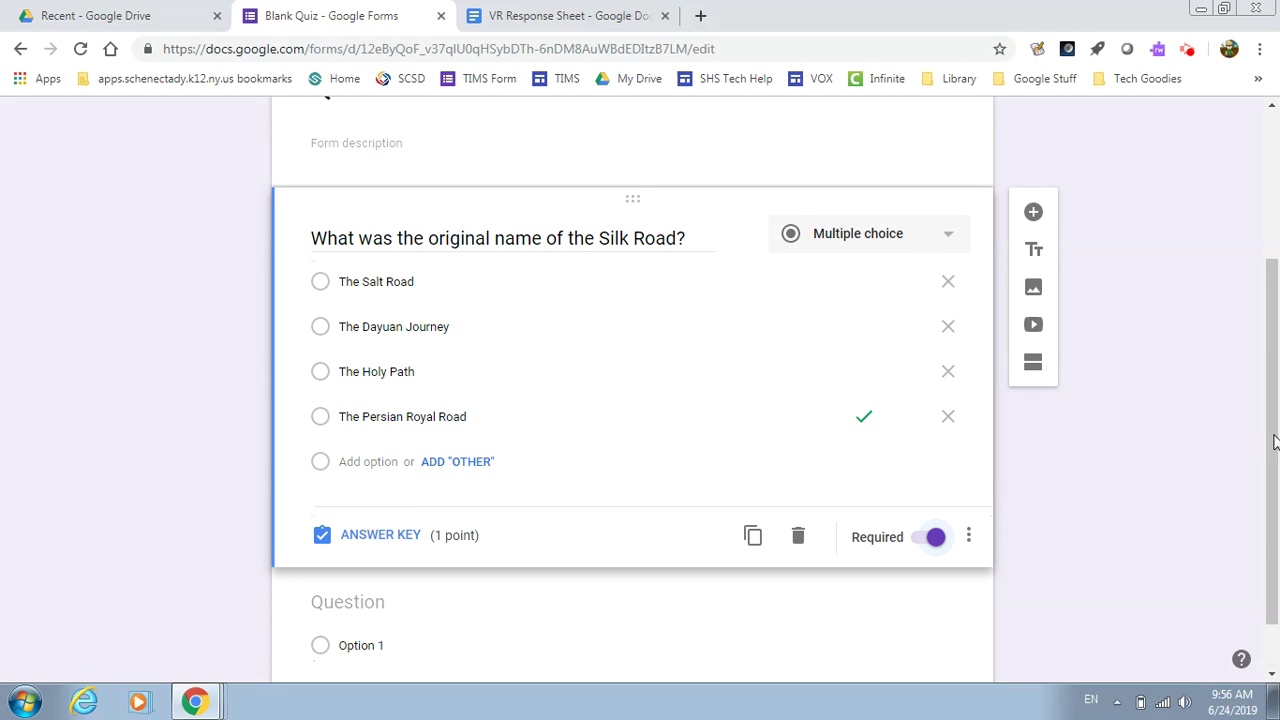
Insert a short answer question at the start of the quiz, above the Silk Road question.
{"action": "left_click_drag", "start_coordinate": [1262, 448], "coordinate": [1277, 345]}
{"action": "left_click", "coordinate": [517, 640]}
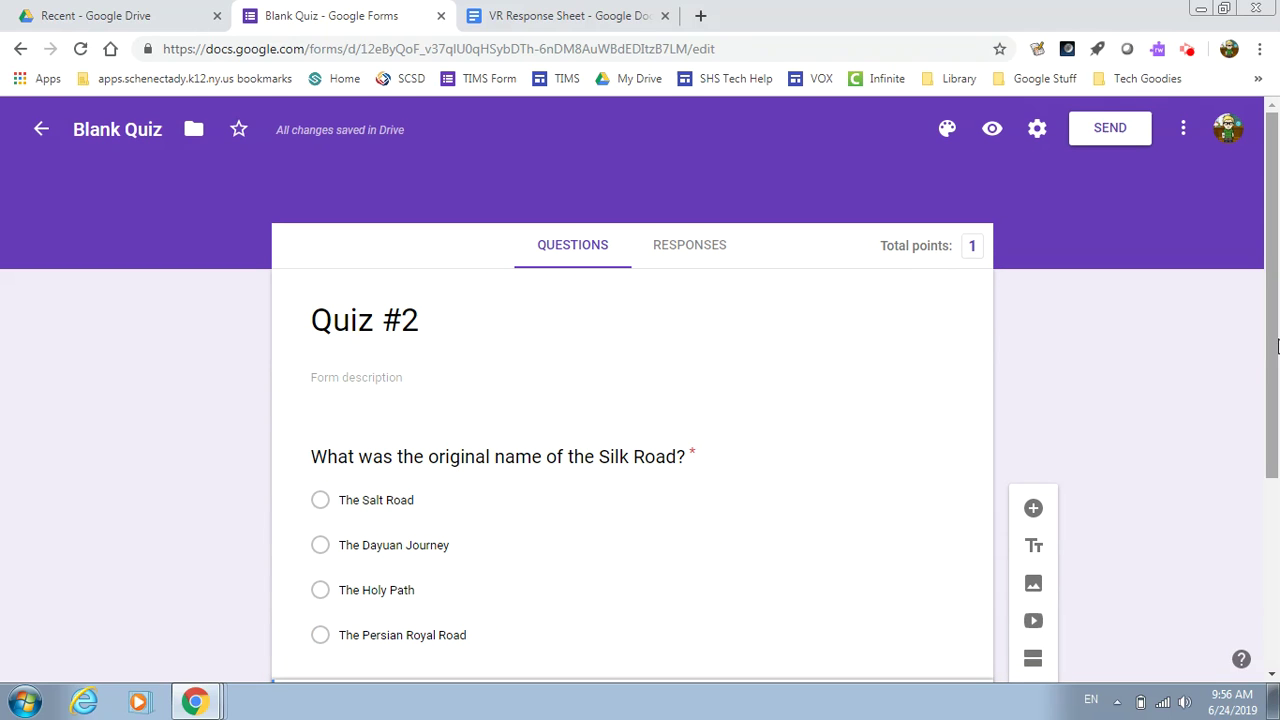
{"action": "left_click", "coordinate": [643, 406]}
{"action": "left_click", "coordinate": [1033, 295]}
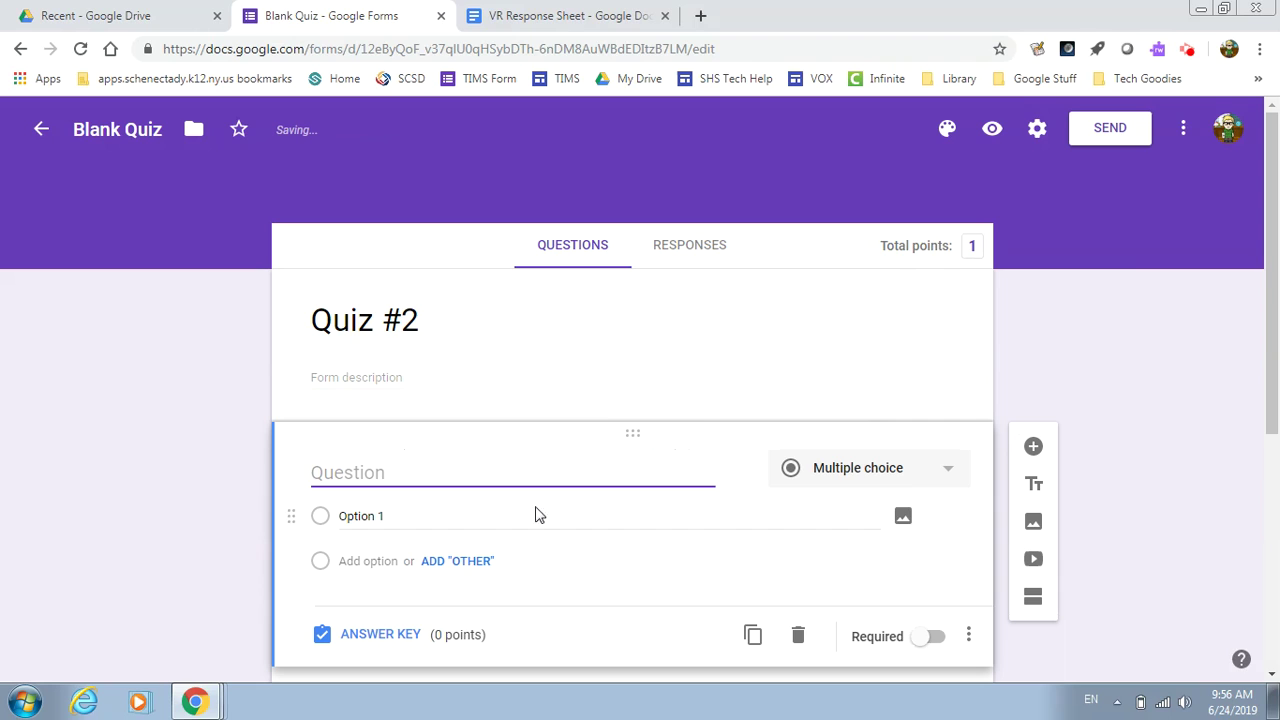
{"action": "left_click", "coordinate": [893, 466]}
{"action": "left_click", "coordinate": [865, 190]}
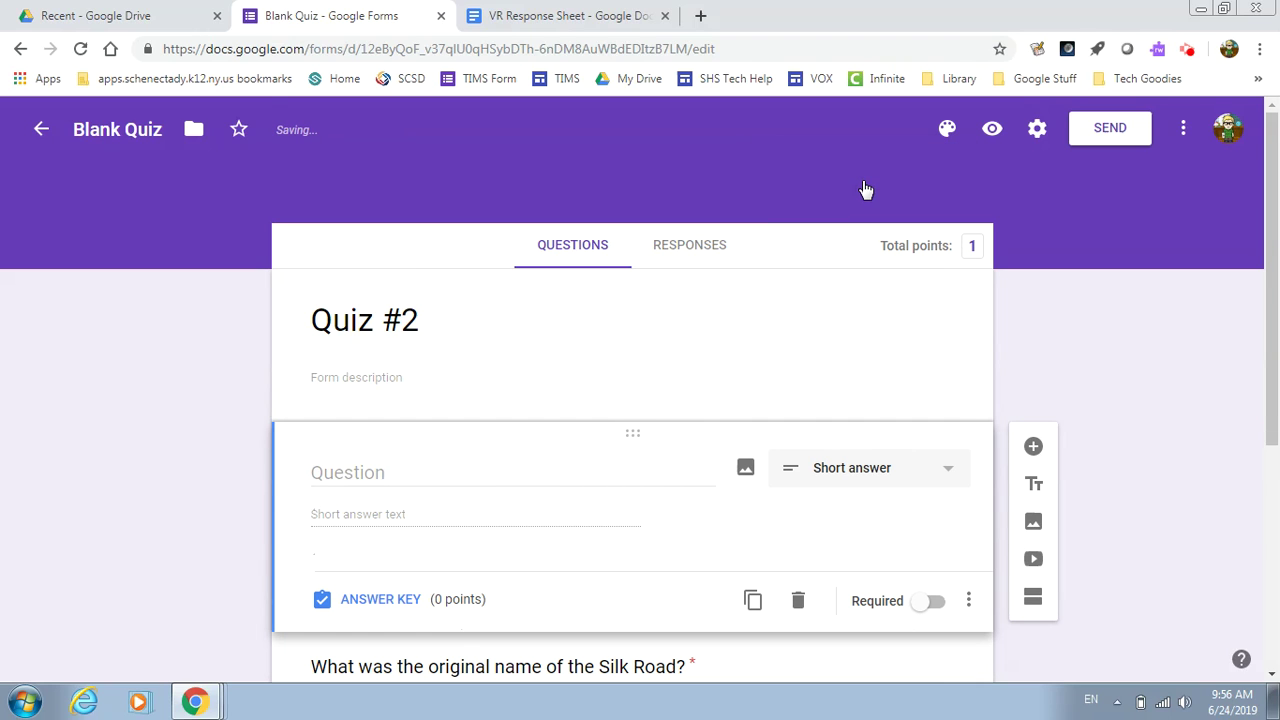
Title the short answer question "Name:" and make it required.
{"action": "left_click", "coordinate": [404, 472]}
{"action": "type", "text": "Name:"}
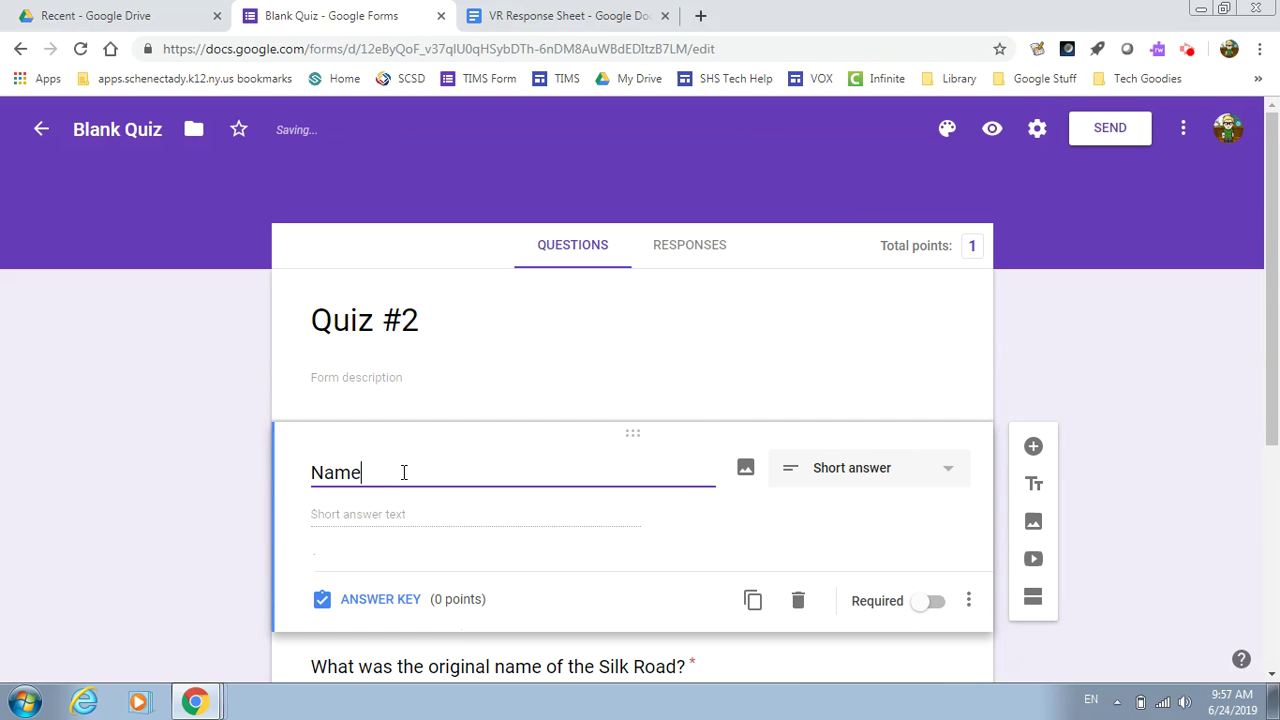
{"action": "left_click", "coordinate": [932, 601]}
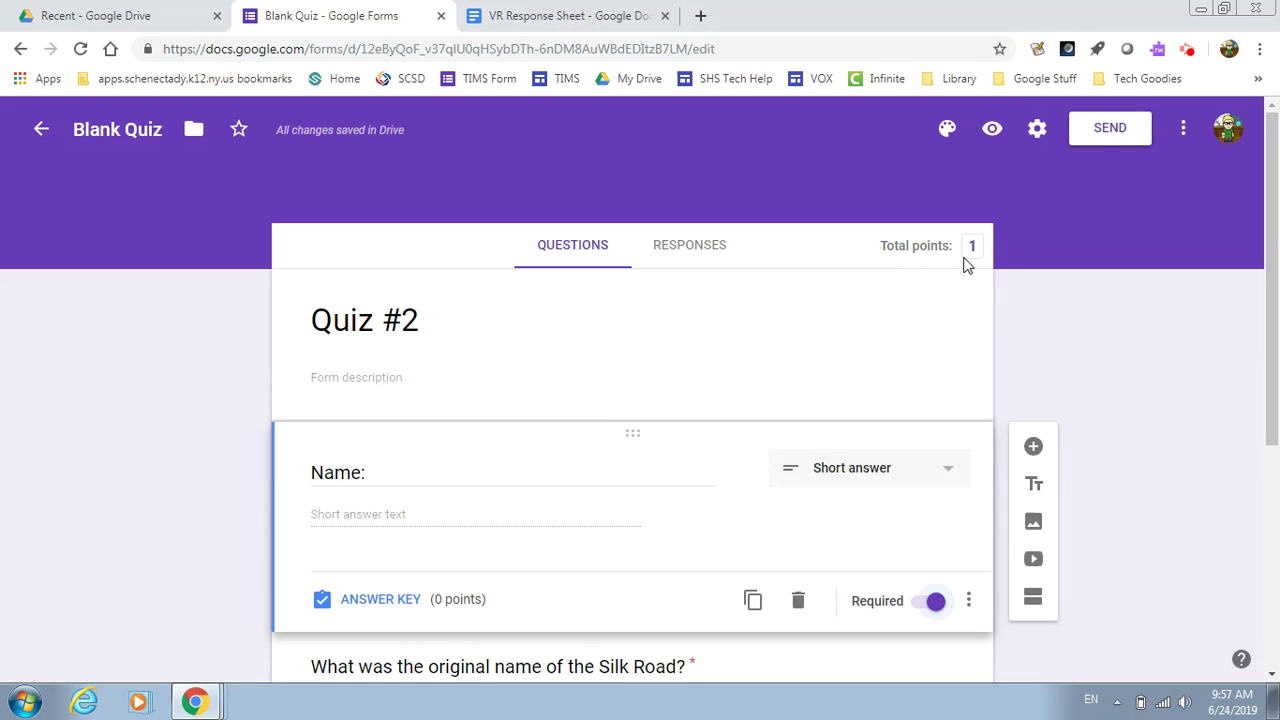
Look at the quiz's responses page, return to the questions, and rename the form file as "Quiz #2".
{"action": "left_click", "coordinate": [709, 254]}
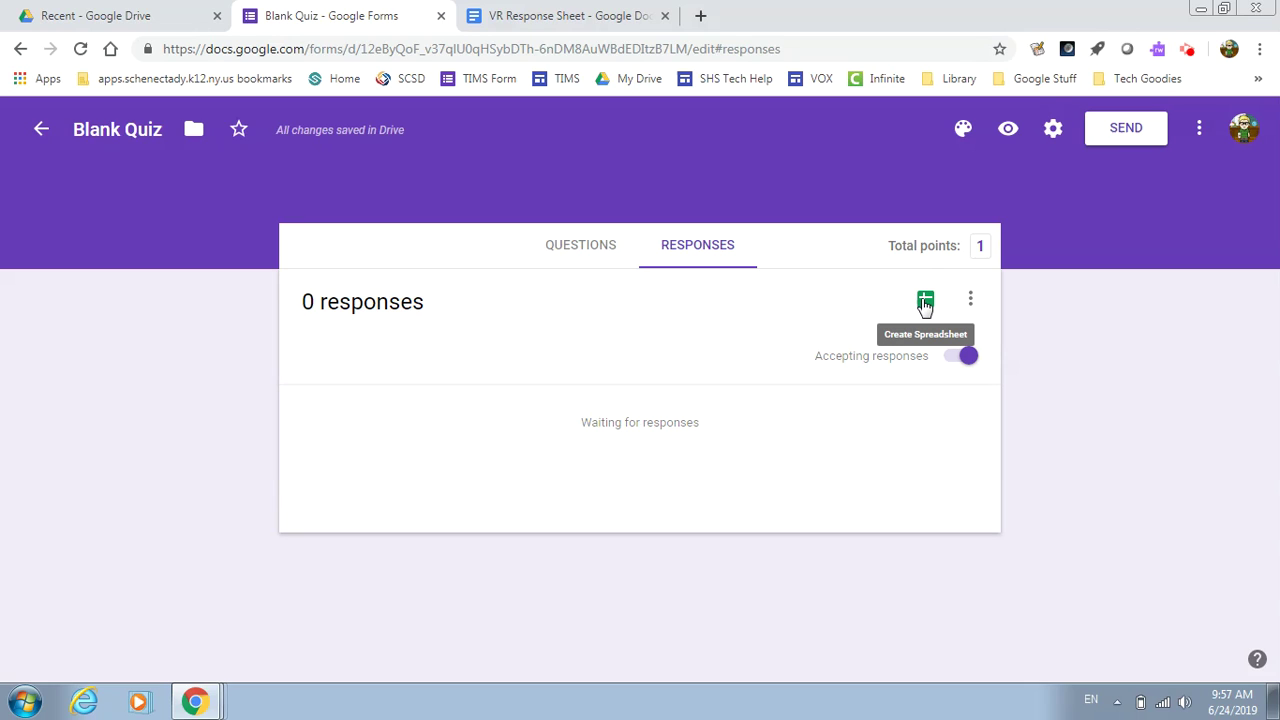
{"action": "left_click", "coordinate": [570, 248]}
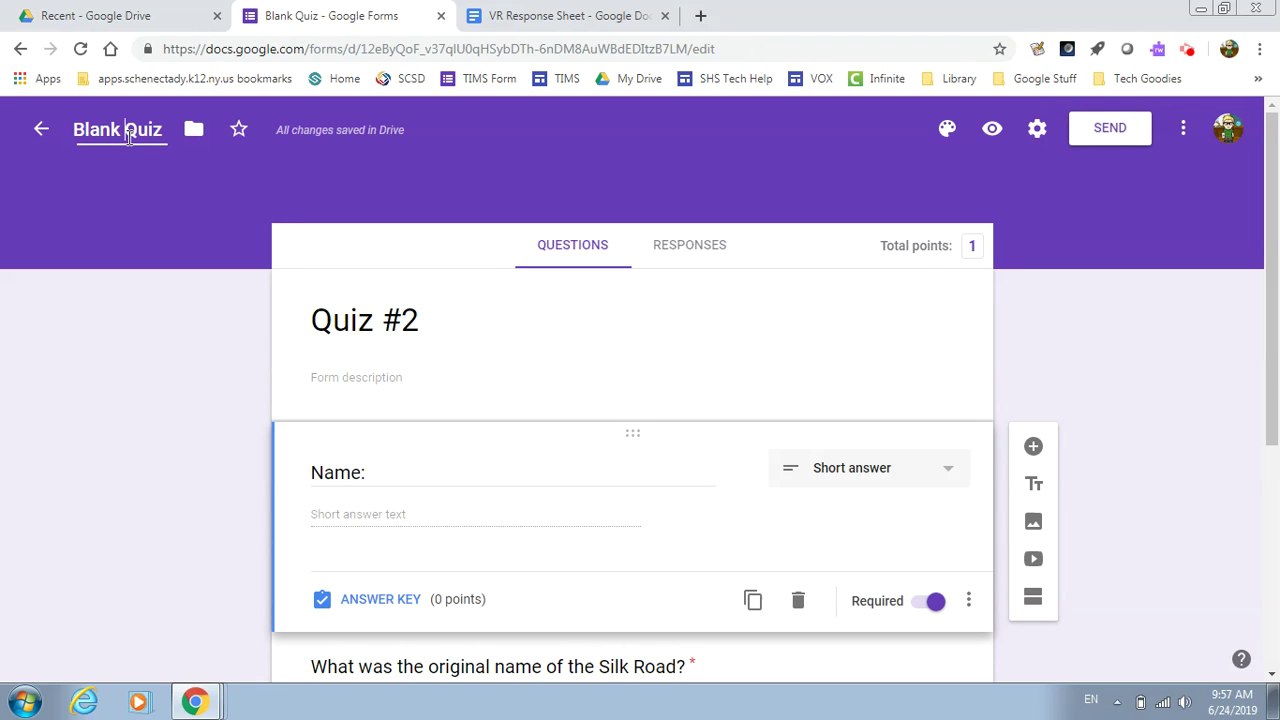
{"action": "key", "text": "BackSpace"}
{"action": "key", "text": "BackSpace"}
{"action": "key", "text": "BackSpace"}
{"action": "key", "text": "BackSpace"}
{"action": "key", "text": "BackSpace"}
{"action": "key", "text": "BackSpace"}
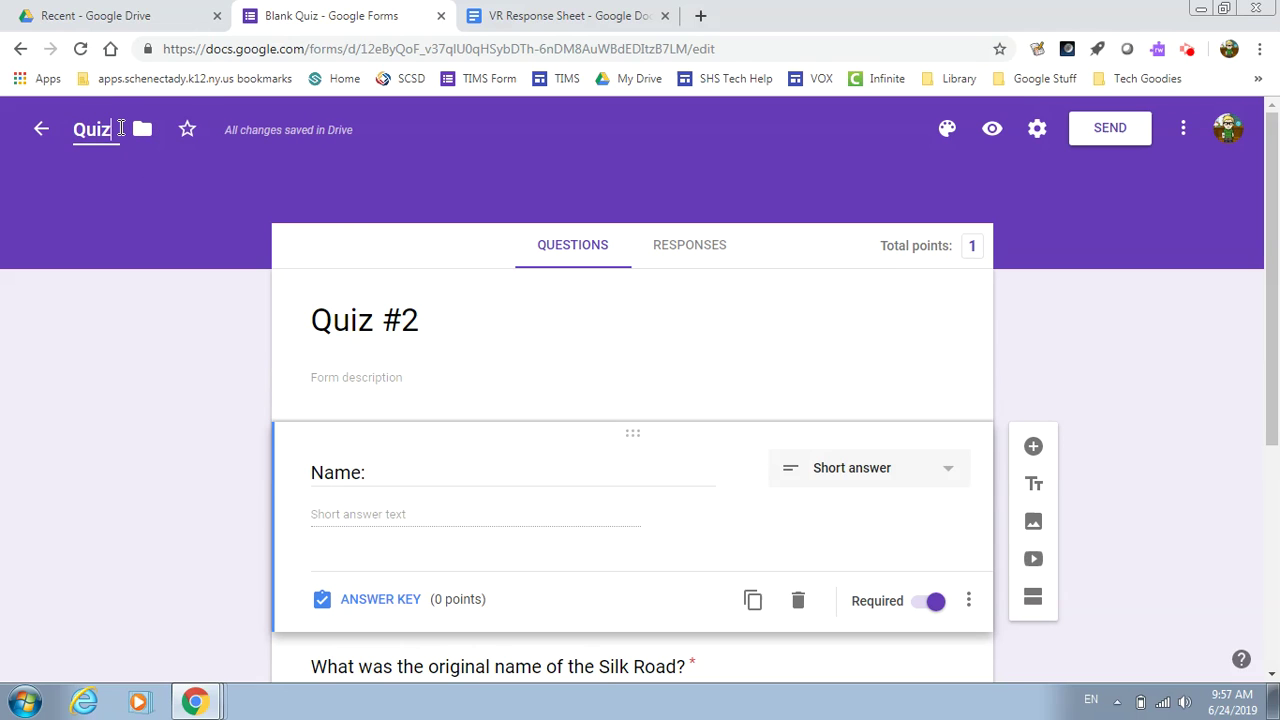
{"action": "left_click", "coordinate": [120, 128]}
{"action": "type", "text": "#2"}
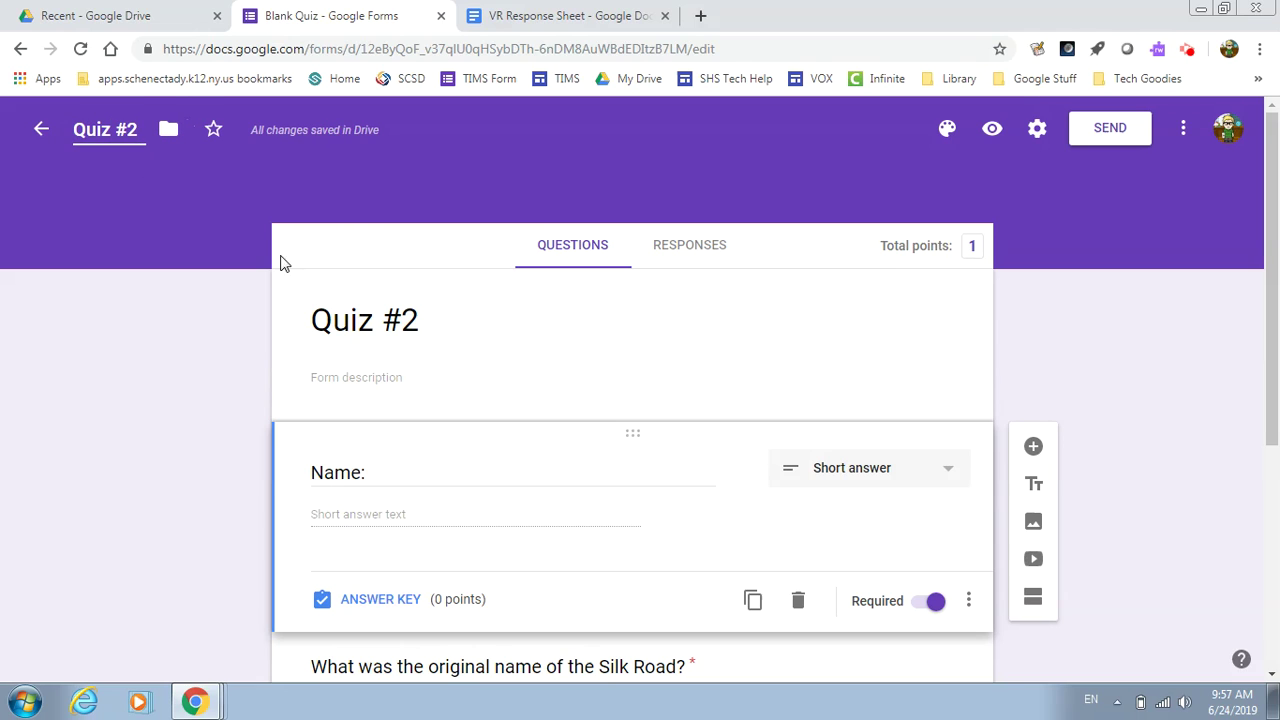
Check the responses page again and limit the form to 1 response in its general settings.
{"action": "left_click", "coordinate": [688, 254]}
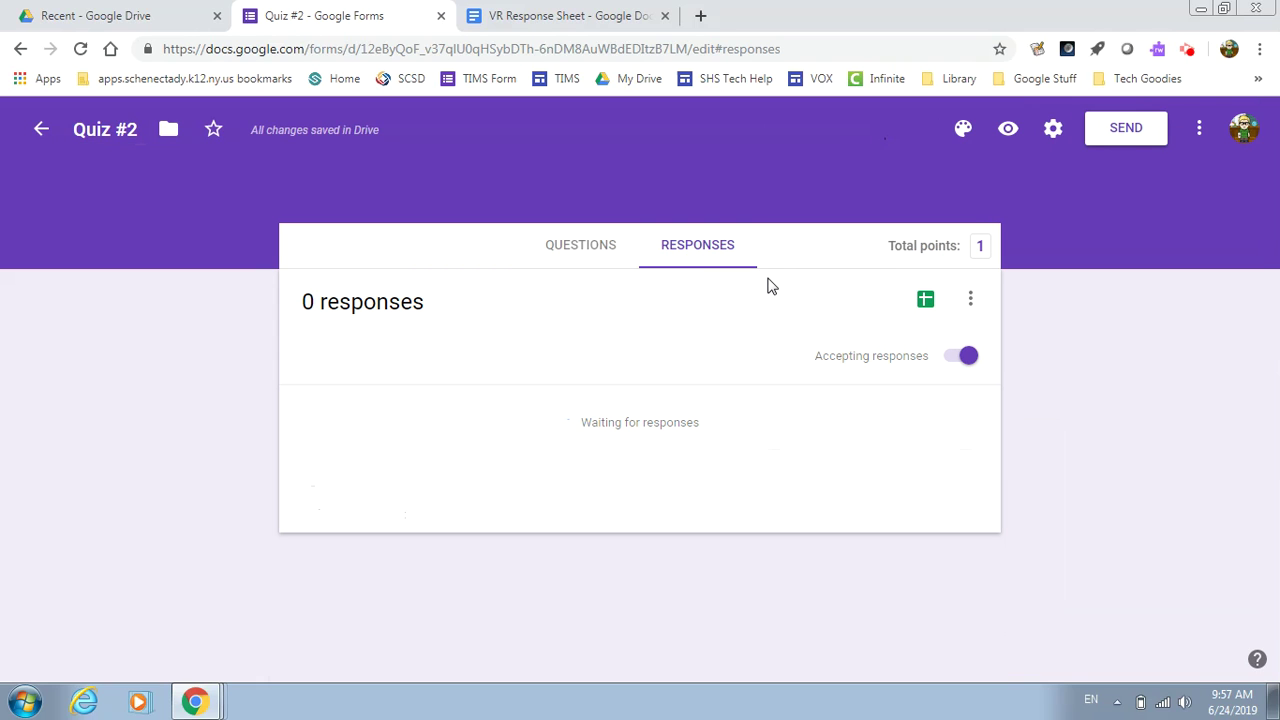
{"action": "left_click", "coordinate": [590, 250]}
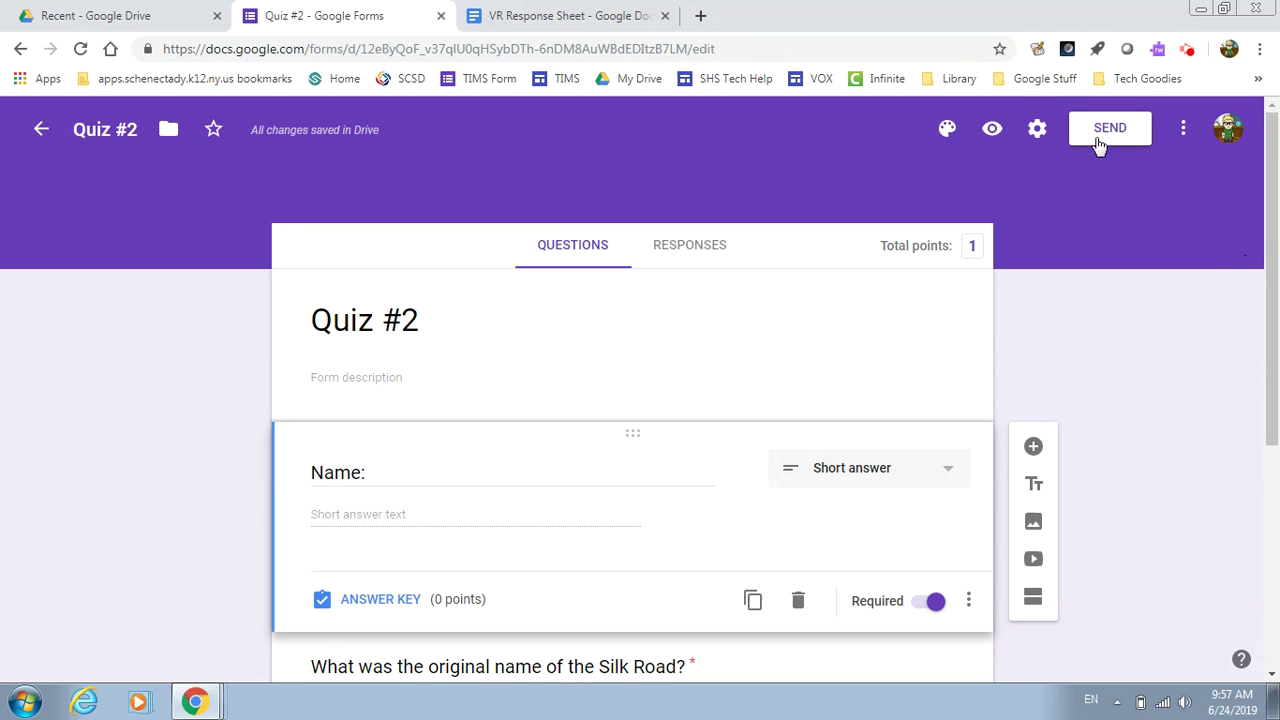
{"action": "left_click", "coordinate": [1037, 129]}
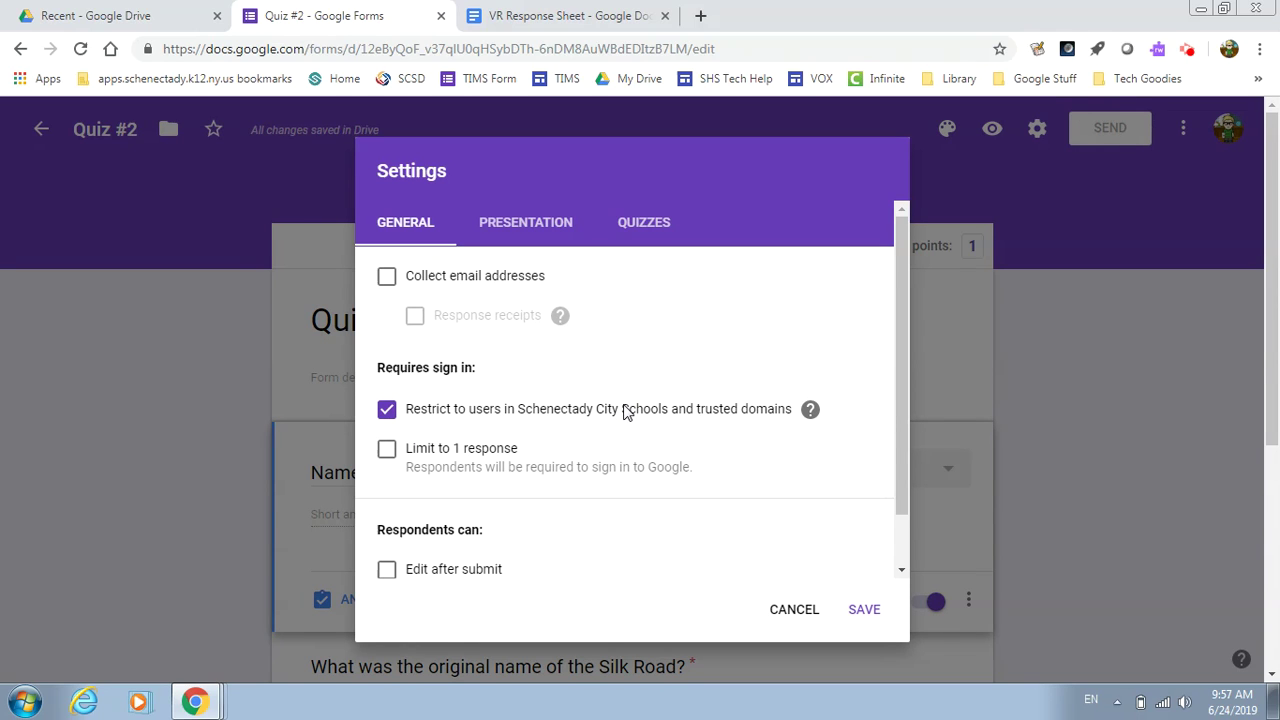
{"action": "left_click", "coordinate": [387, 455]}
Set the quiz grades to be released later, after manual review, and save the settings.
{"action": "left_click", "coordinate": [627, 226]}
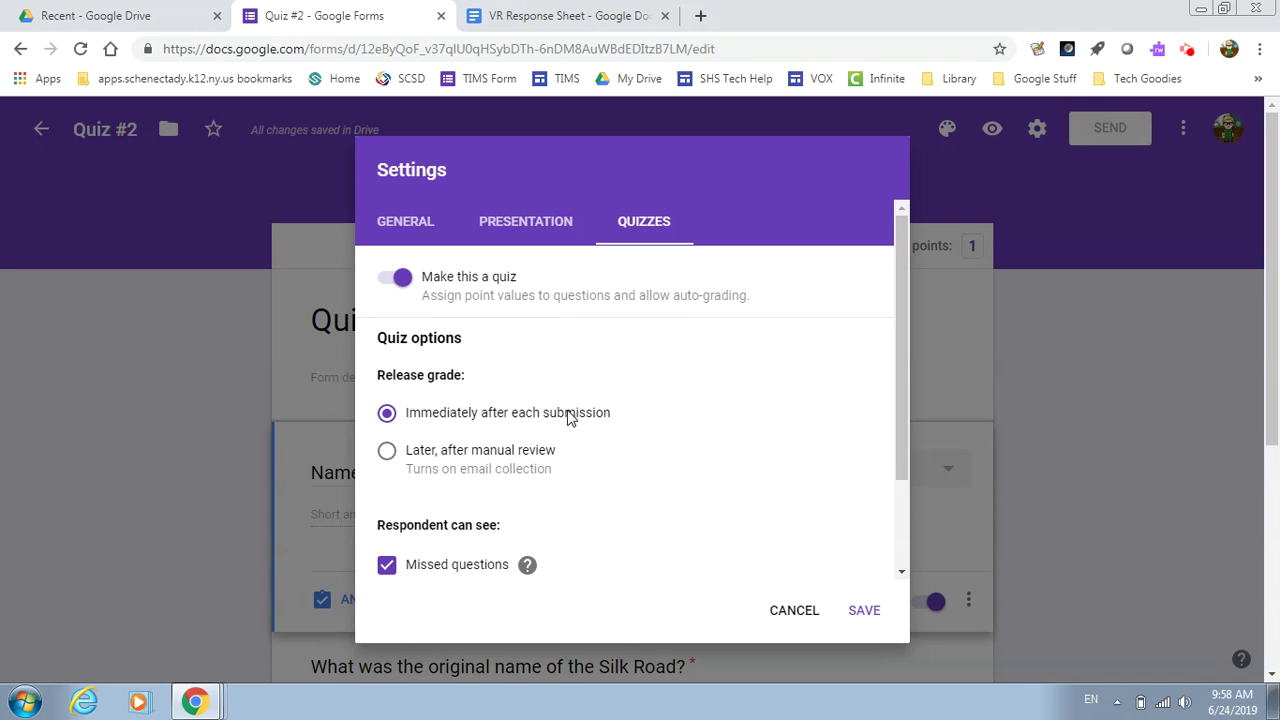
{"action": "left_click", "coordinate": [537, 455]}
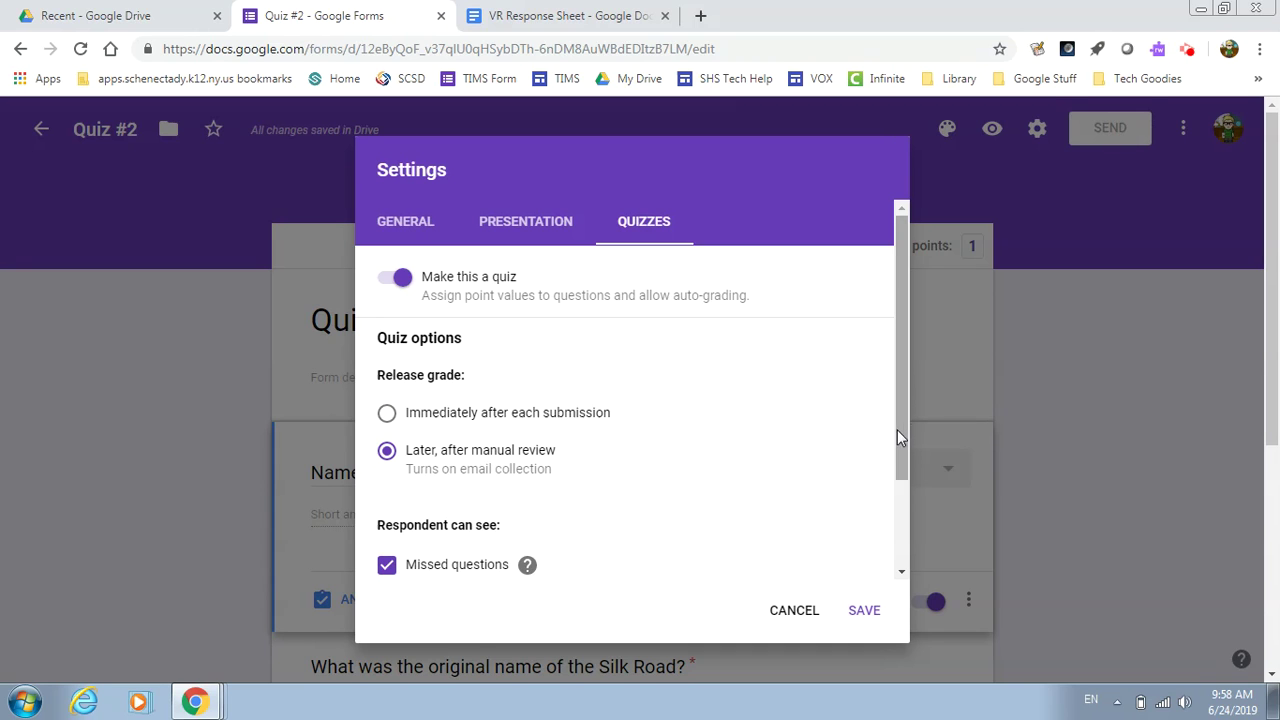
{"action": "left_click_drag", "start_coordinate": [903, 425], "coordinate": [900, 511]}
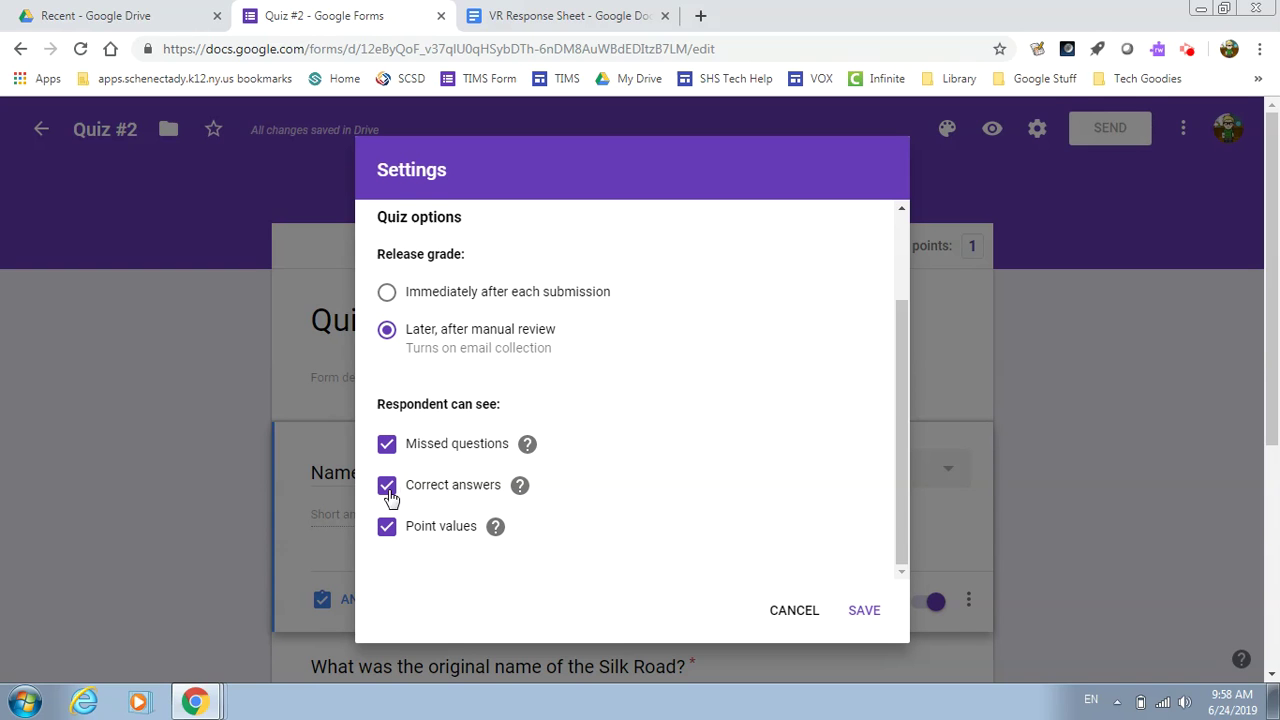
{"action": "left_click", "coordinate": [864, 612]}
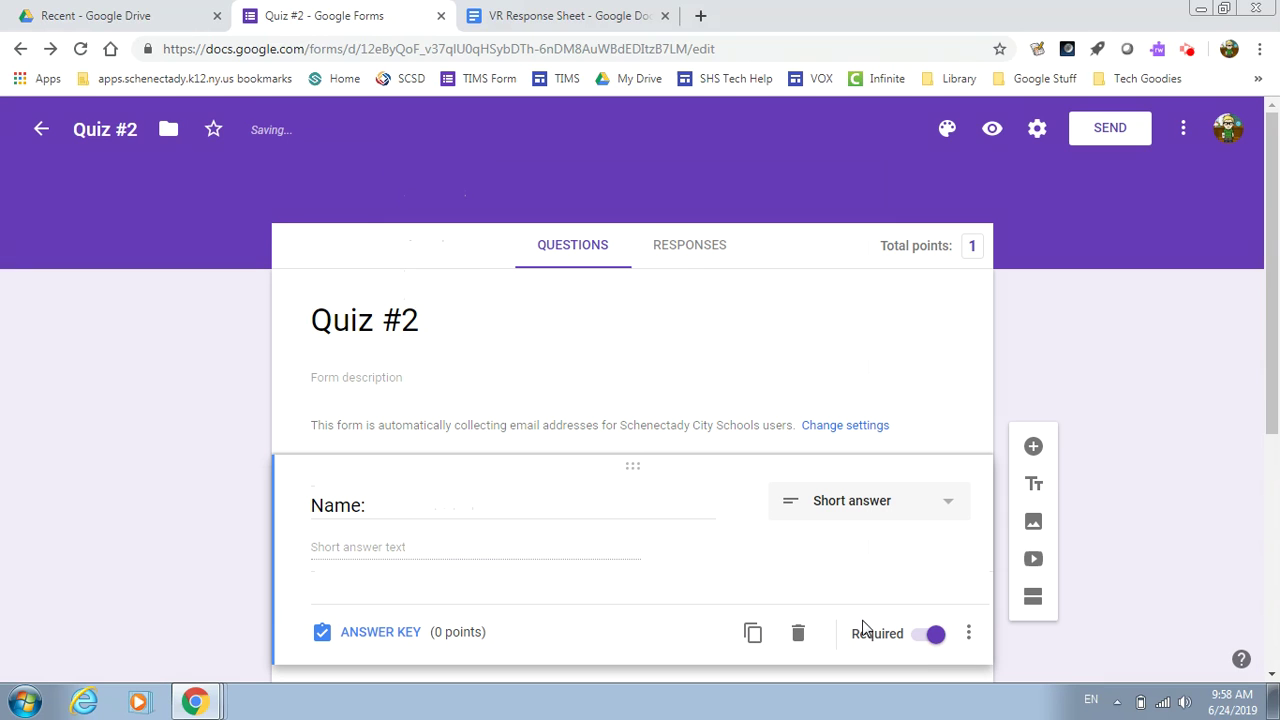
Turn the blank last question into a required paragraph question reading "What was the most important thing about the Silk Road?".
{"action": "scroll", "coordinate": [605, 565], "scroll_direction": "down", "scroll_amount": 4}
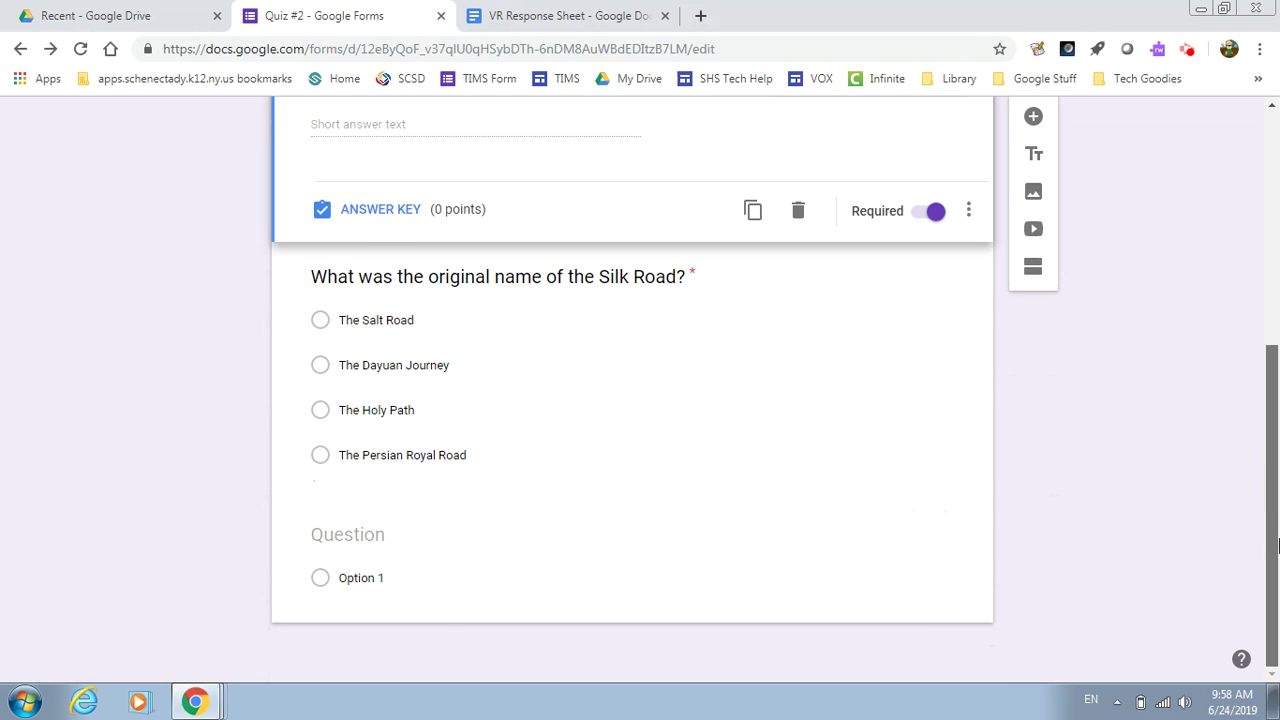
{"action": "left_click", "coordinate": [605, 565]}
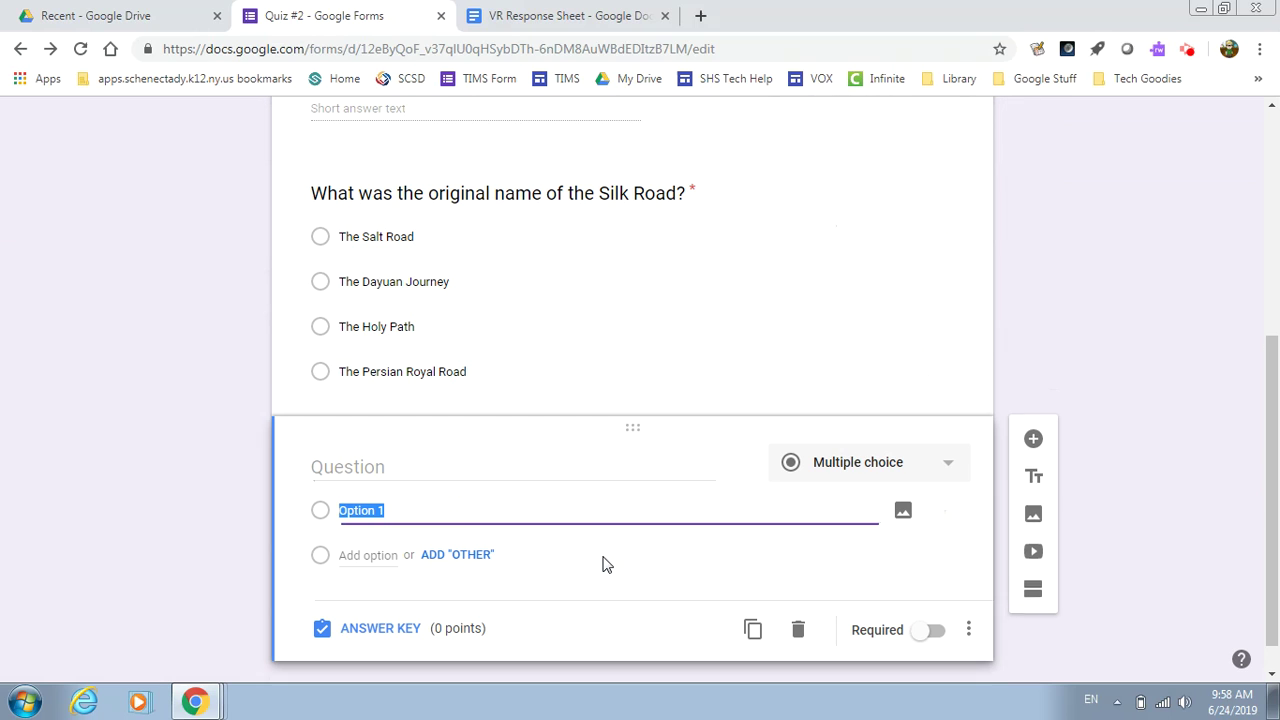
{"action": "left_click", "coordinate": [629, 460]}
{"action": "type", "text": "What was the most important thing about the Silk Road?"}
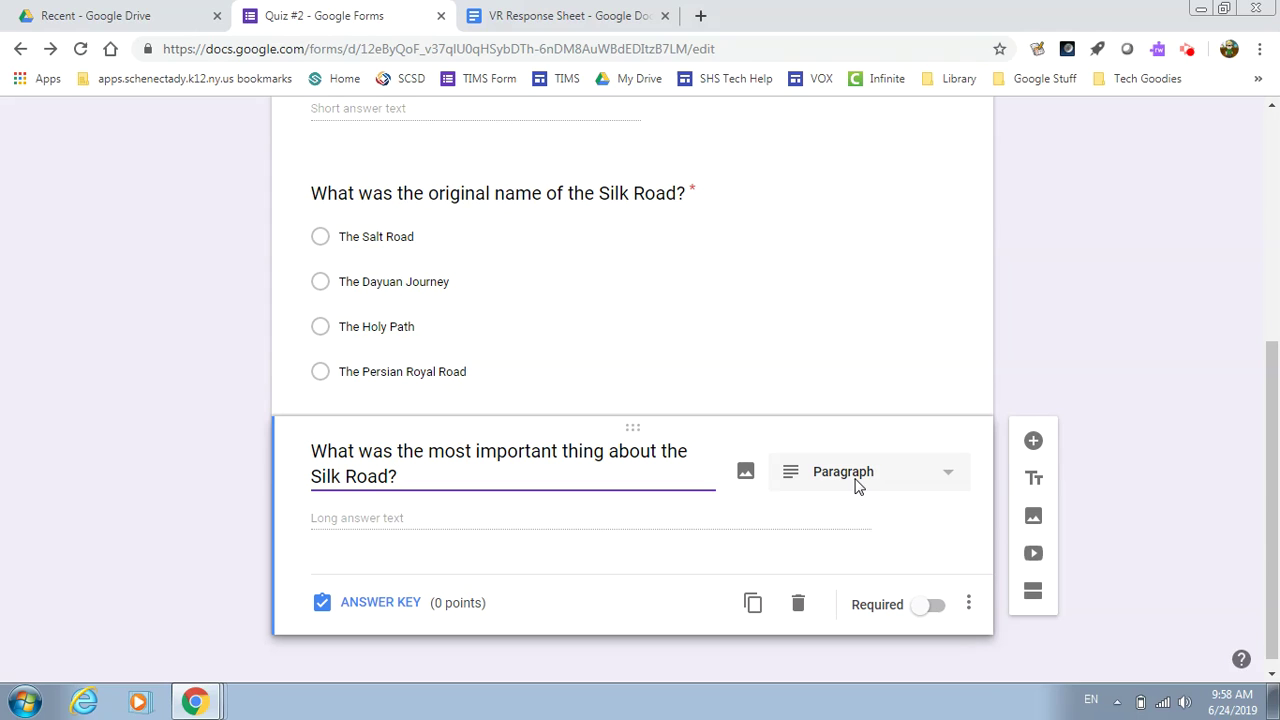
{"action": "left_click", "coordinate": [932, 605]}
Set the paragraph question's value to 4 points in its answer key and return to editing the question.
{"action": "left_click", "coordinate": [386, 604]}
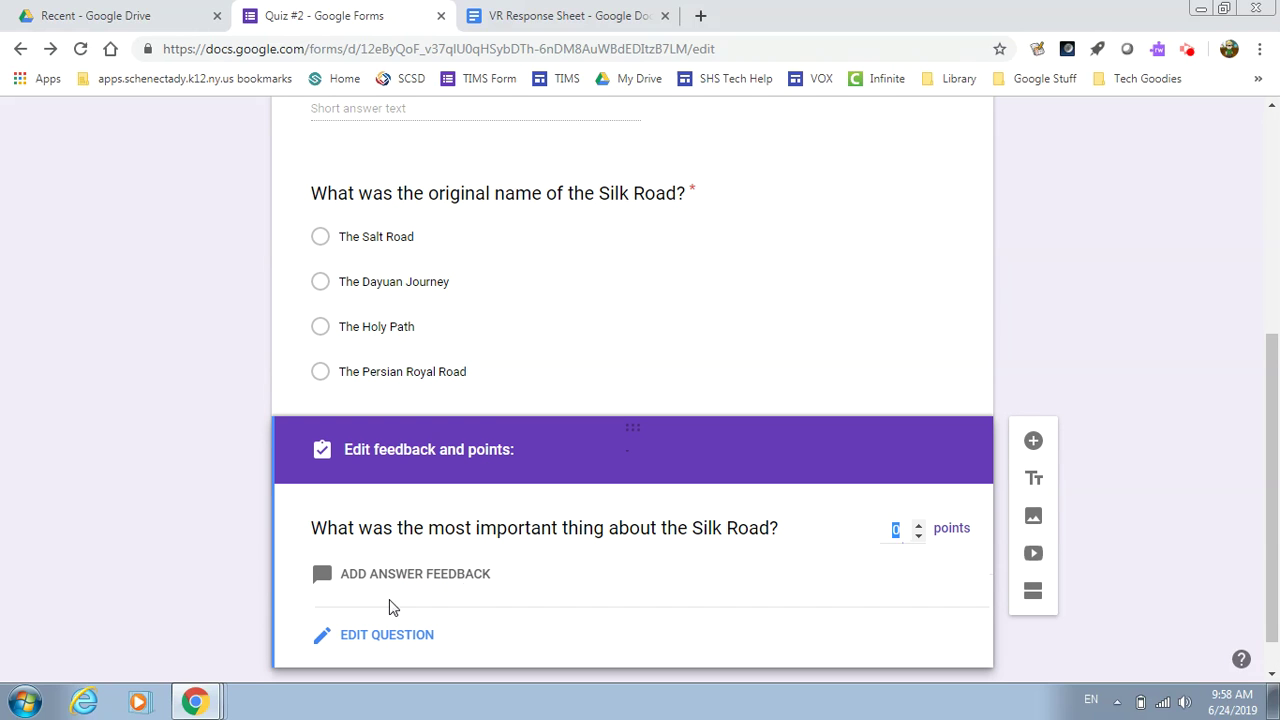
{"action": "left_click", "coordinate": [918, 524]}
{"action": "left_click", "coordinate": [919, 525]}
{"action": "left_click", "coordinate": [919, 525]}
{"action": "scroll", "coordinate": [1128, 451], "scroll_direction": "down", "scroll_amount": 1}
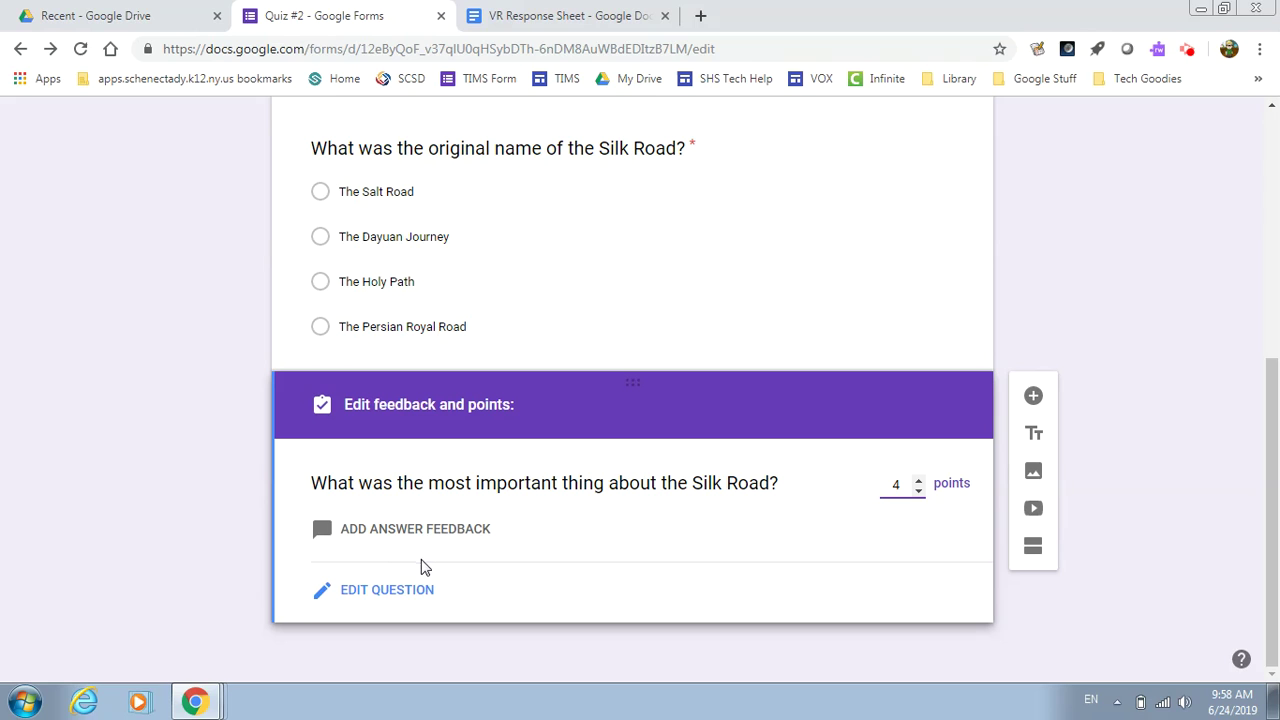
{"action": "left_click", "coordinate": [401, 591]}
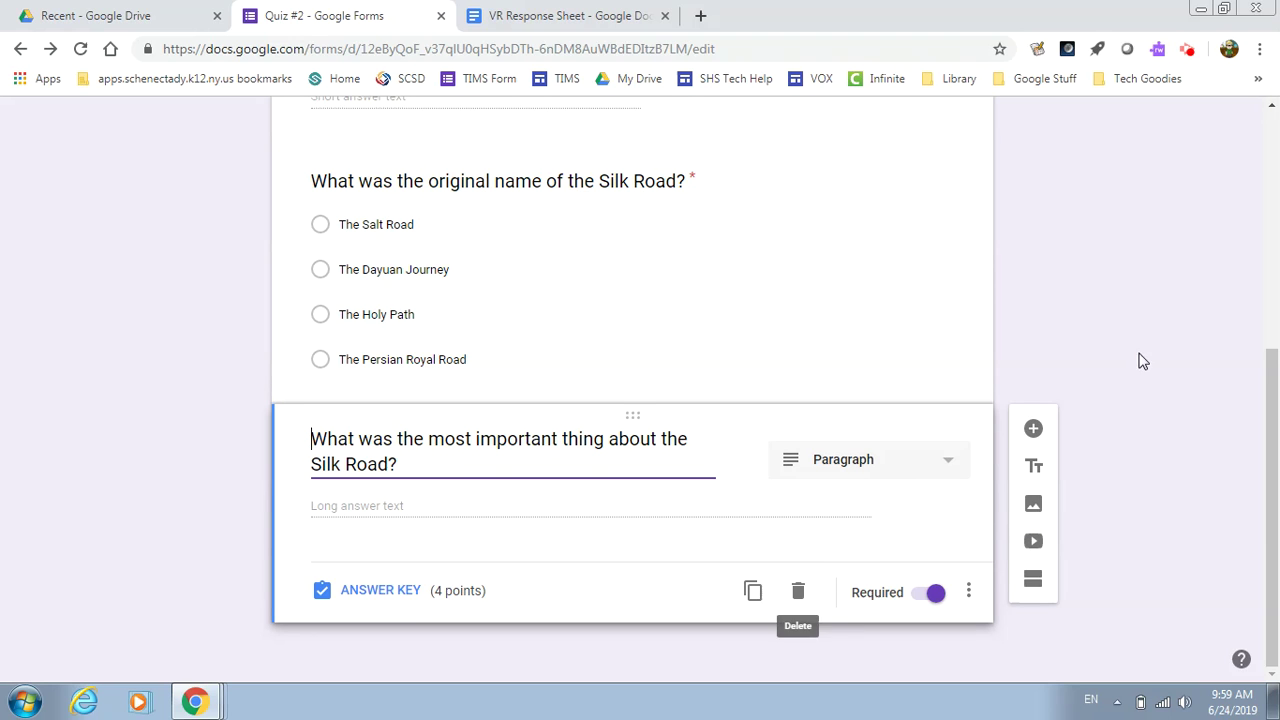
Review the quiz's total points, its responses page and the points assigned to the paragraph question.
{"action": "left_click_drag", "start_coordinate": [1273, 446], "coordinate": [1278, 228]}
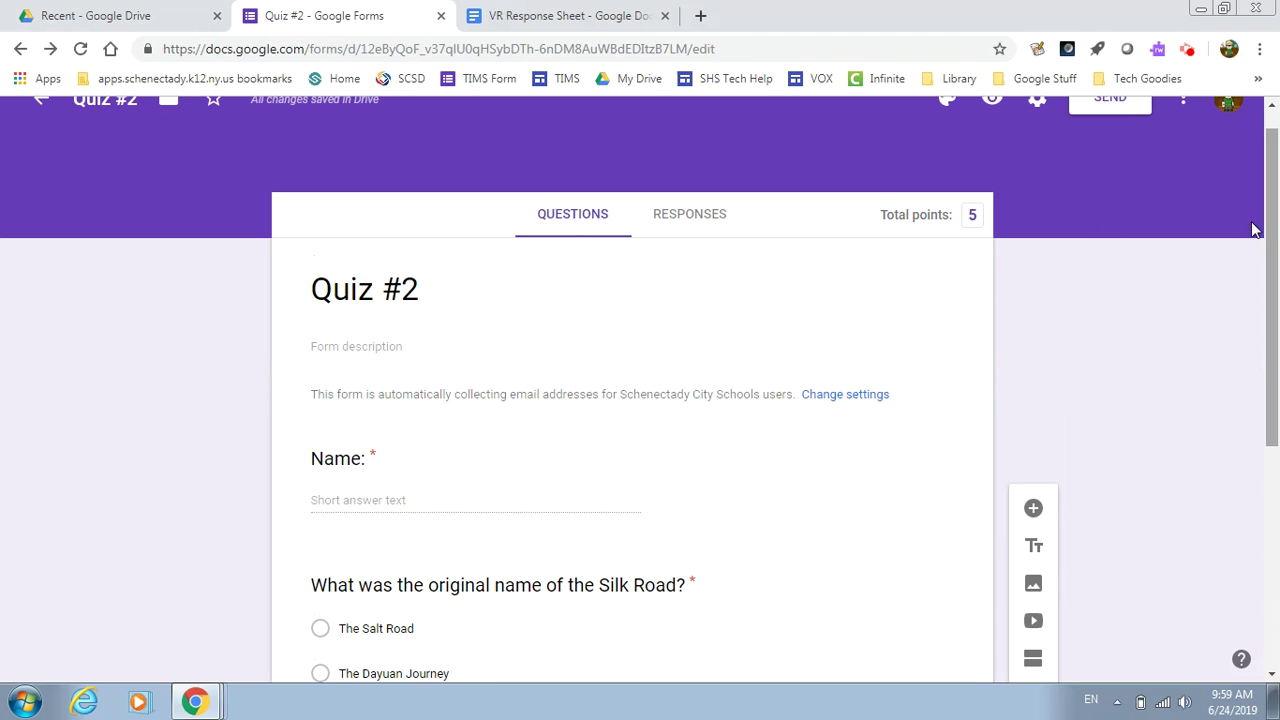
{"action": "left_click", "coordinate": [686, 217]}
{"action": "left_click", "coordinate": [588, 257]}
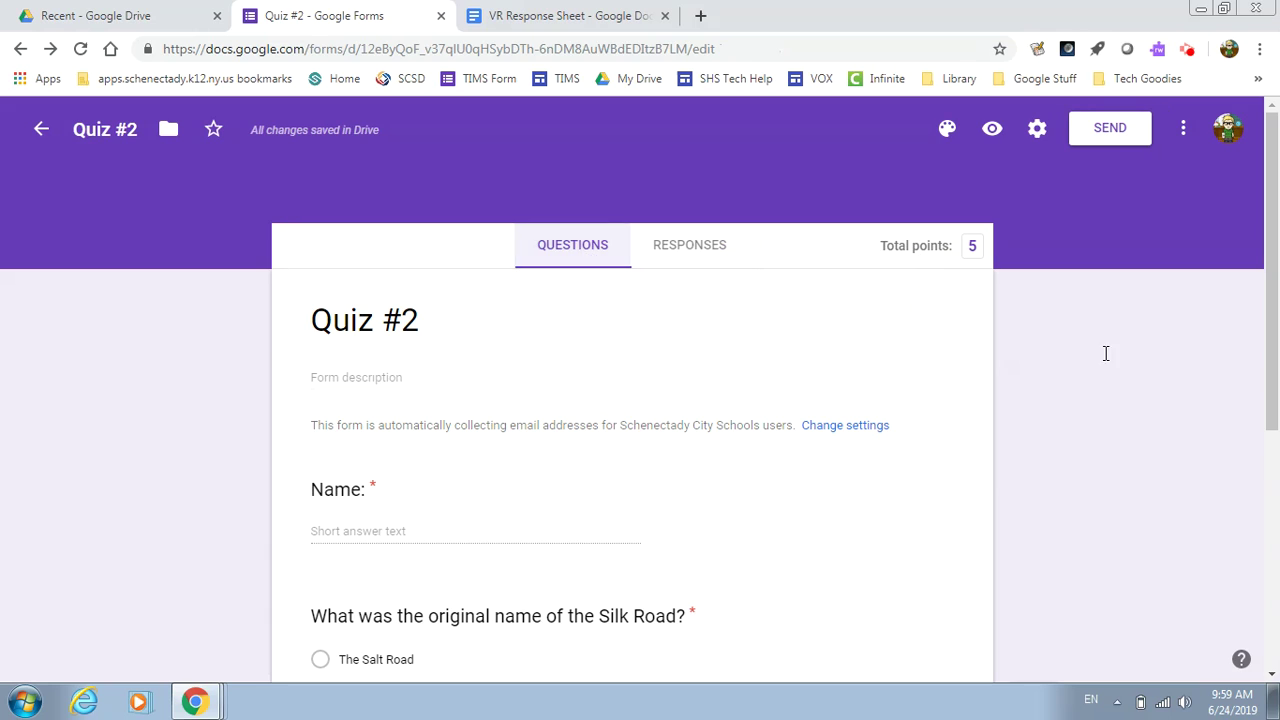
{"action": "left_click_drag", "start_coordinate": [1271, 290], "coordinate": [1275, 548]}
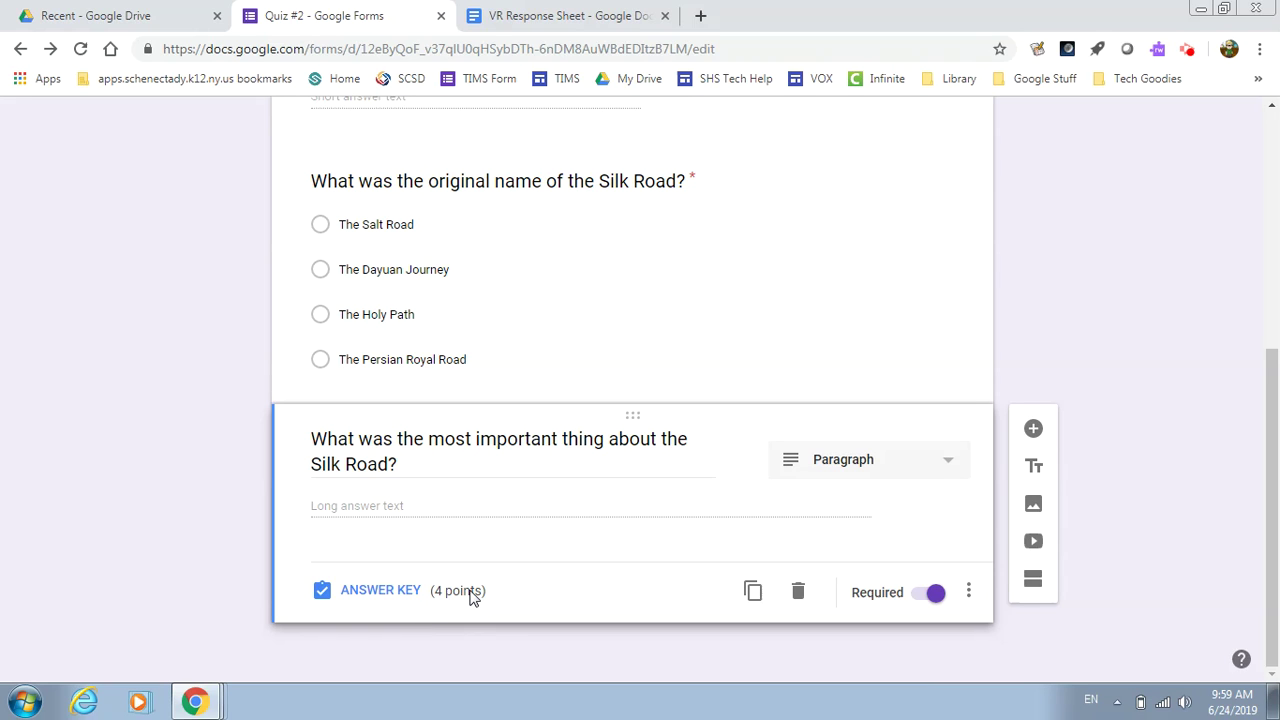
{"action": "left_click_drag", "start_coordinate": [1266, 368], "coordinate": [1272, 148]}
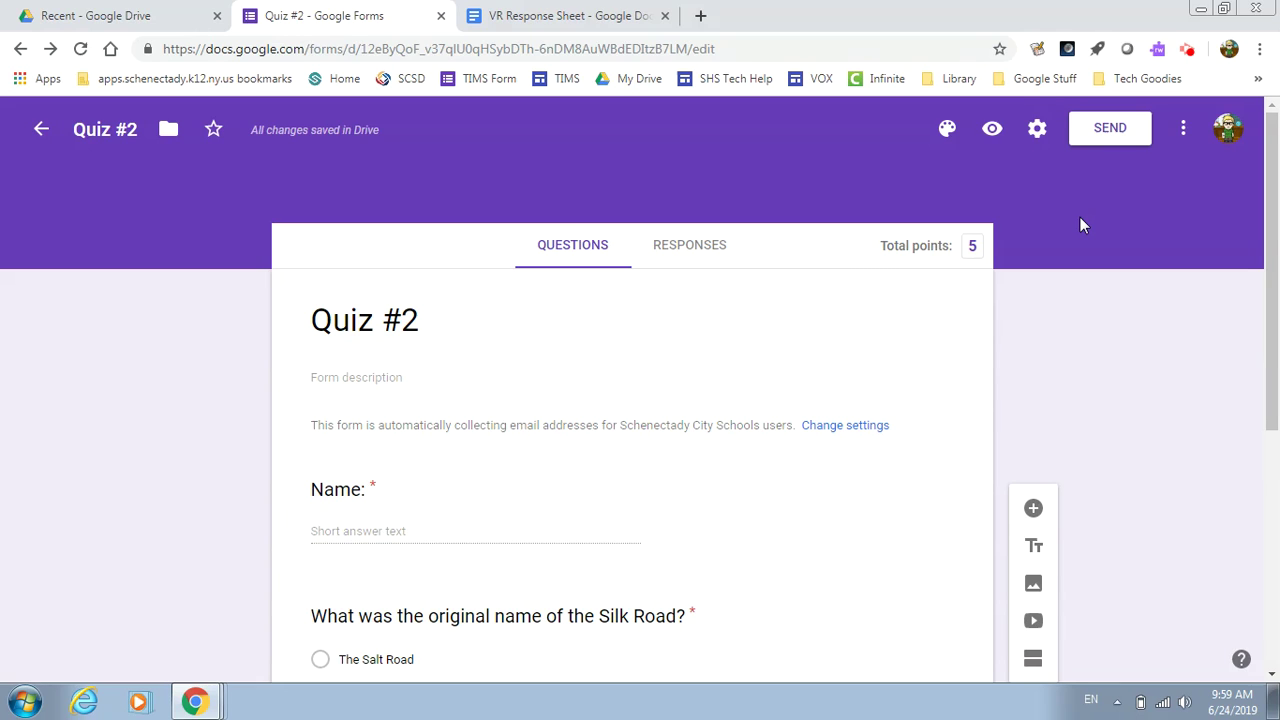
Review the form settings, switch grade release to immediately after each submission and back to later, after manual review, and save.
{"action": "left_click", "coordinate": [1038, 128]}
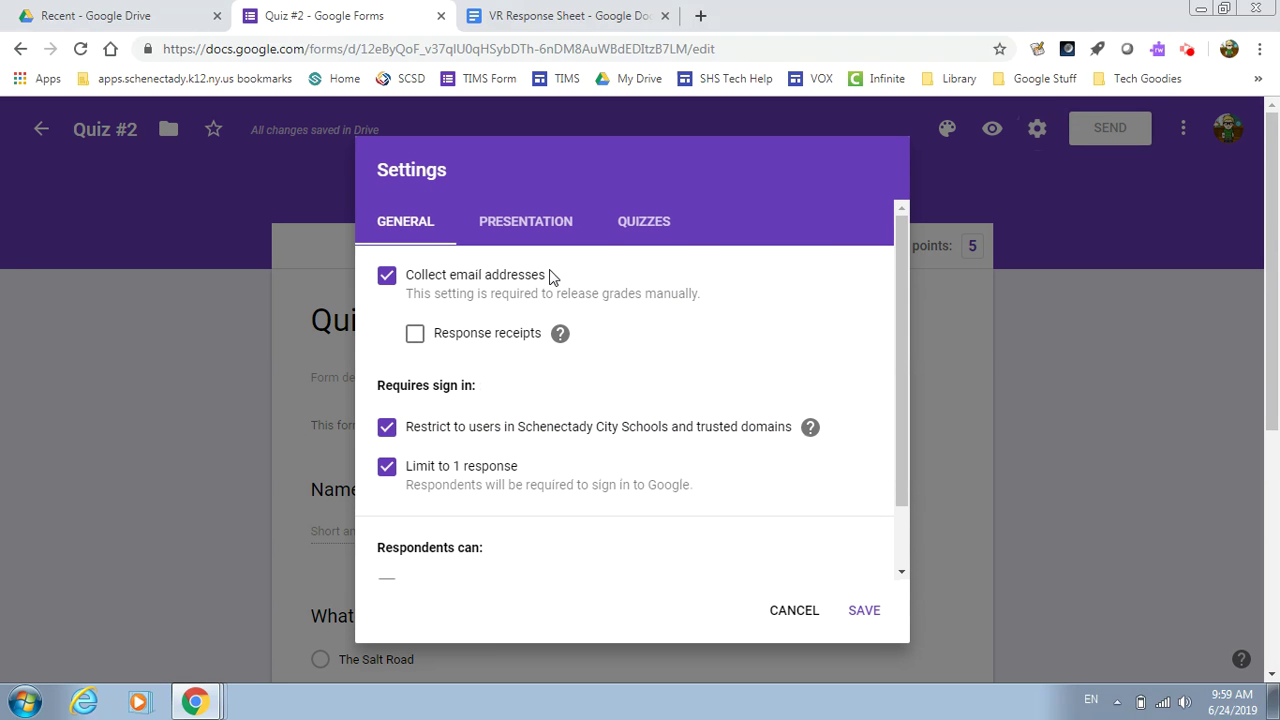
{"action": "left_click", "coordinate": [640, 218]}
{"action": "left_click", "coordinate": [477, 422]}
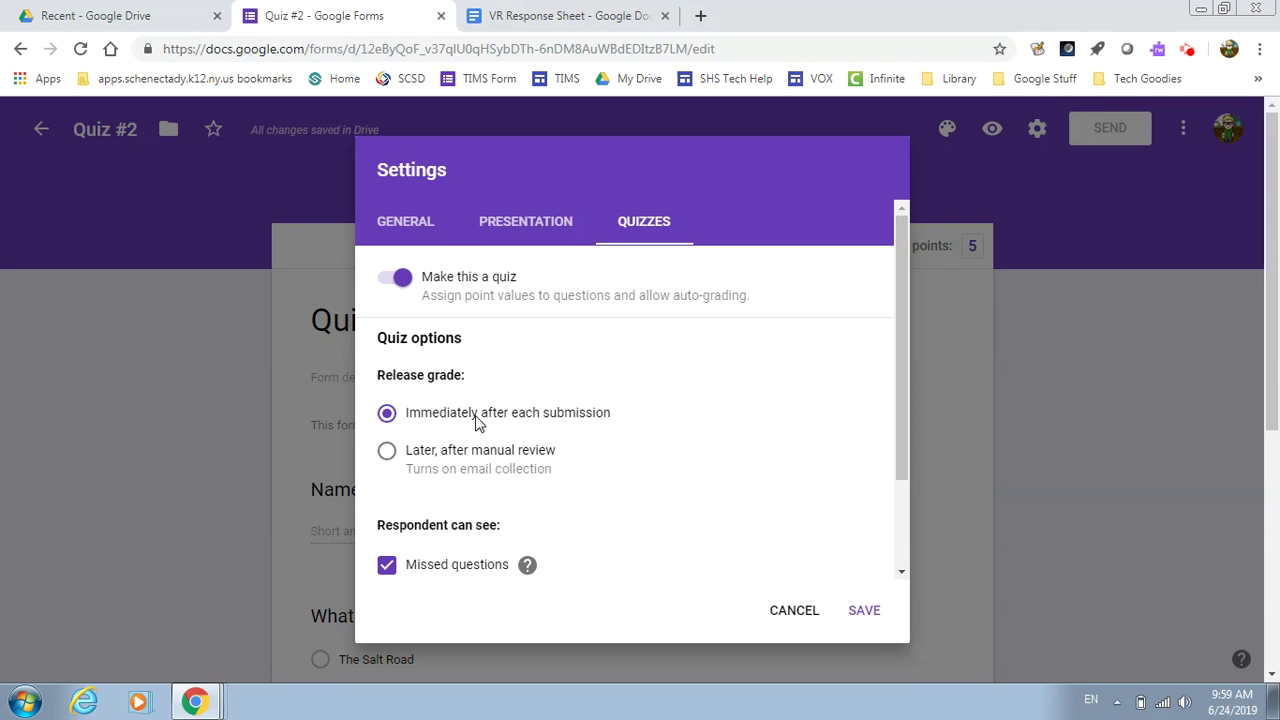
{"action": "left_click", "coordinate": [459, 456]}
{"action": "left_click", "coordinate": [865, 614]}
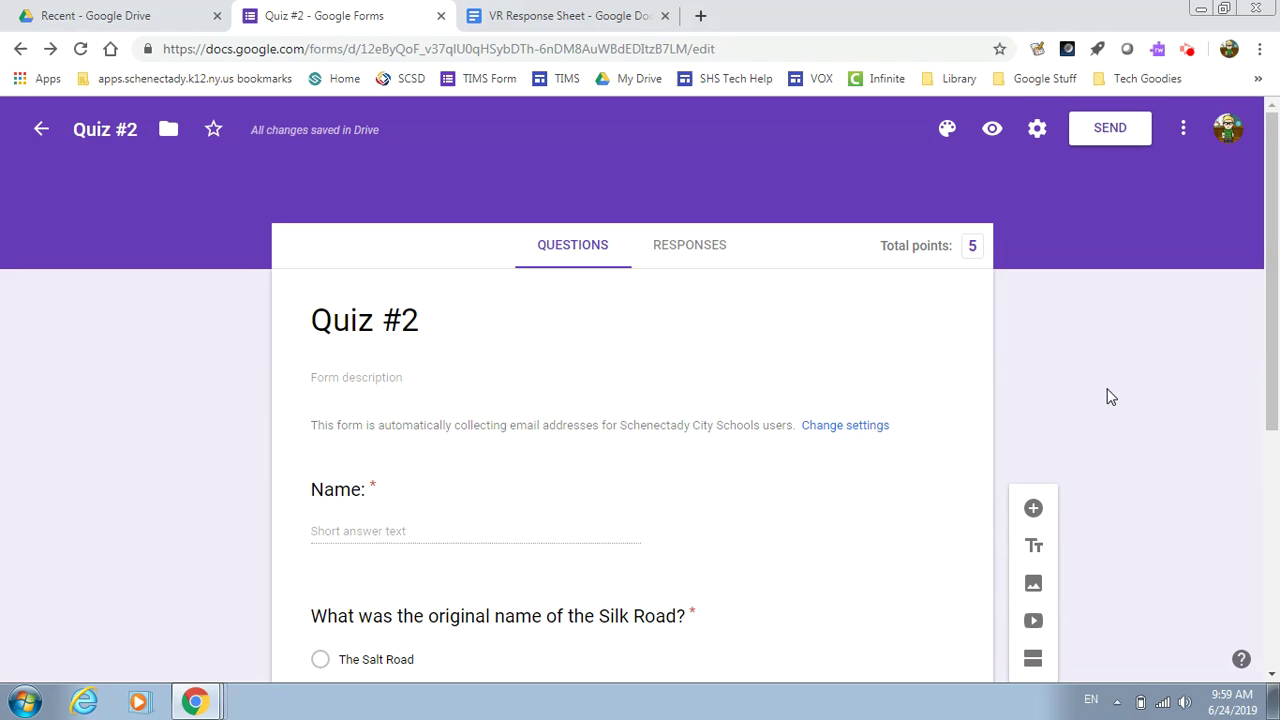